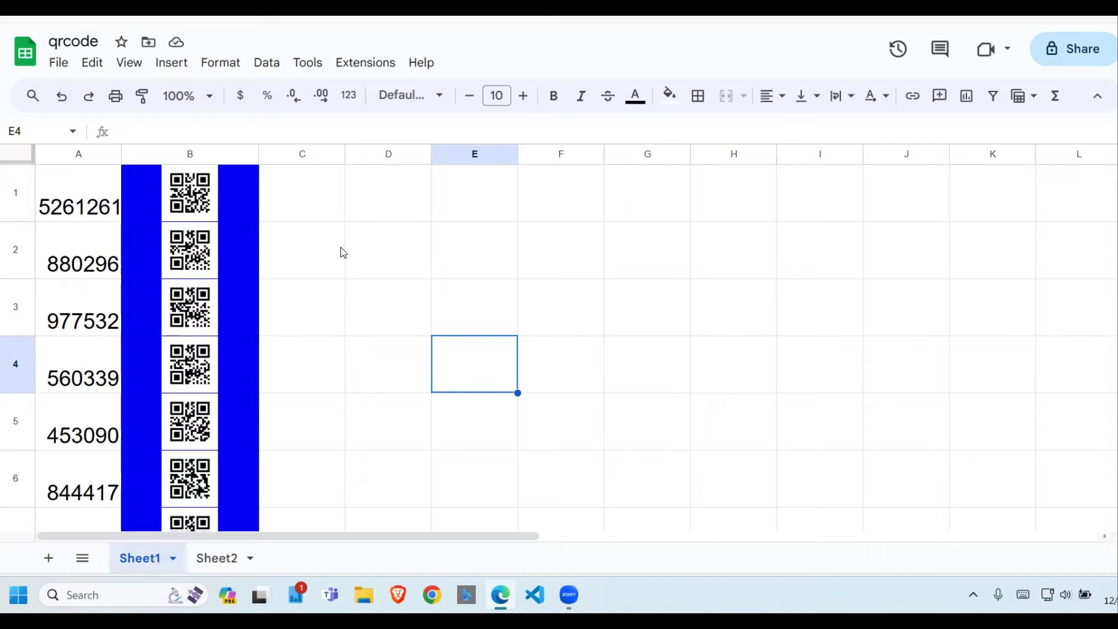
Step: Inspect Sheet1's IMAGE/ENCODEURL QR formula in B1 and the number in A1, then move to Sheet2
double_click(220, 192)
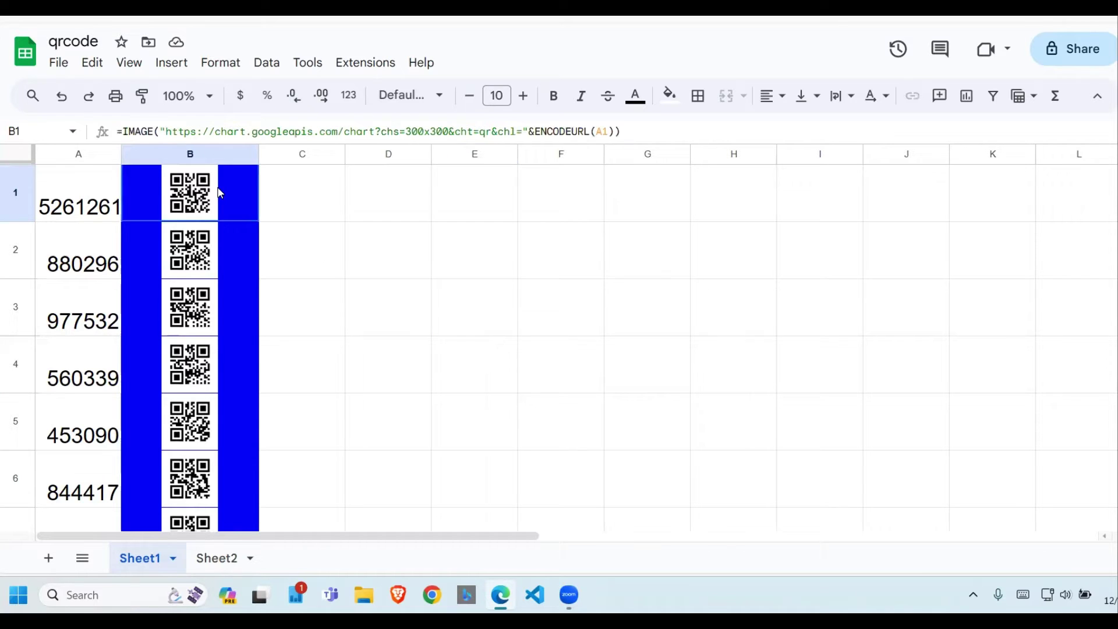
left_click(365, 312)
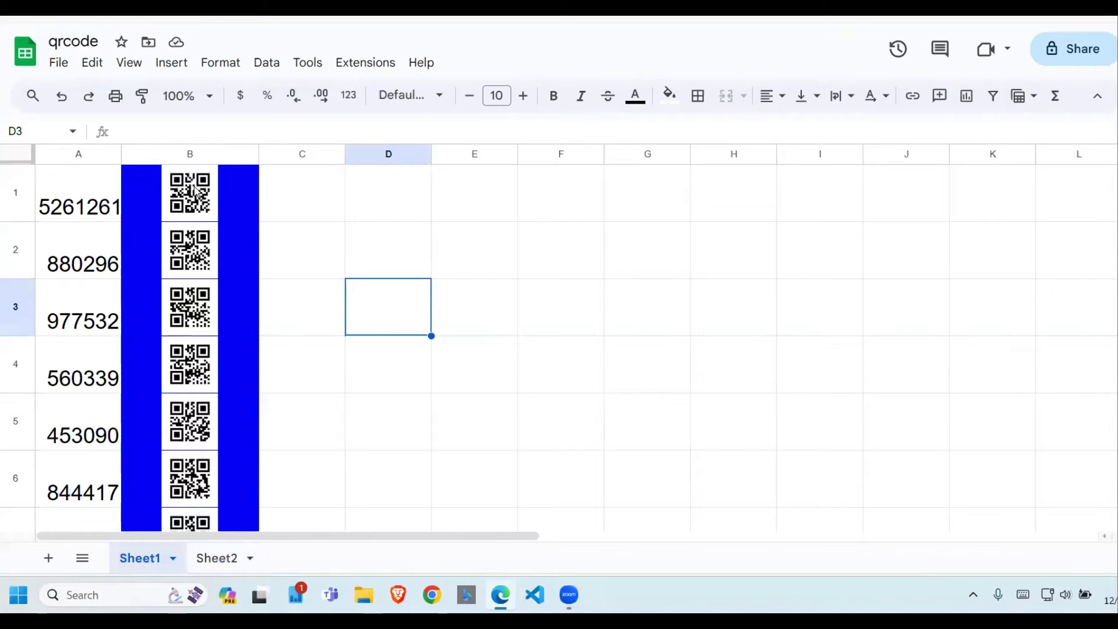
left_click(114, 219)
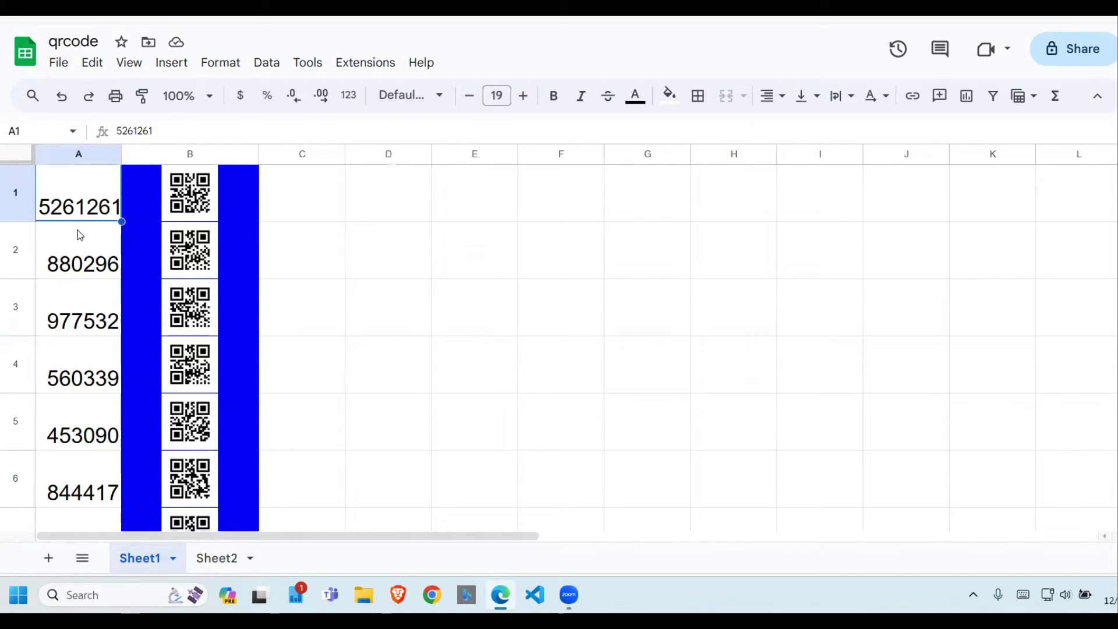
left_click(218, 214)
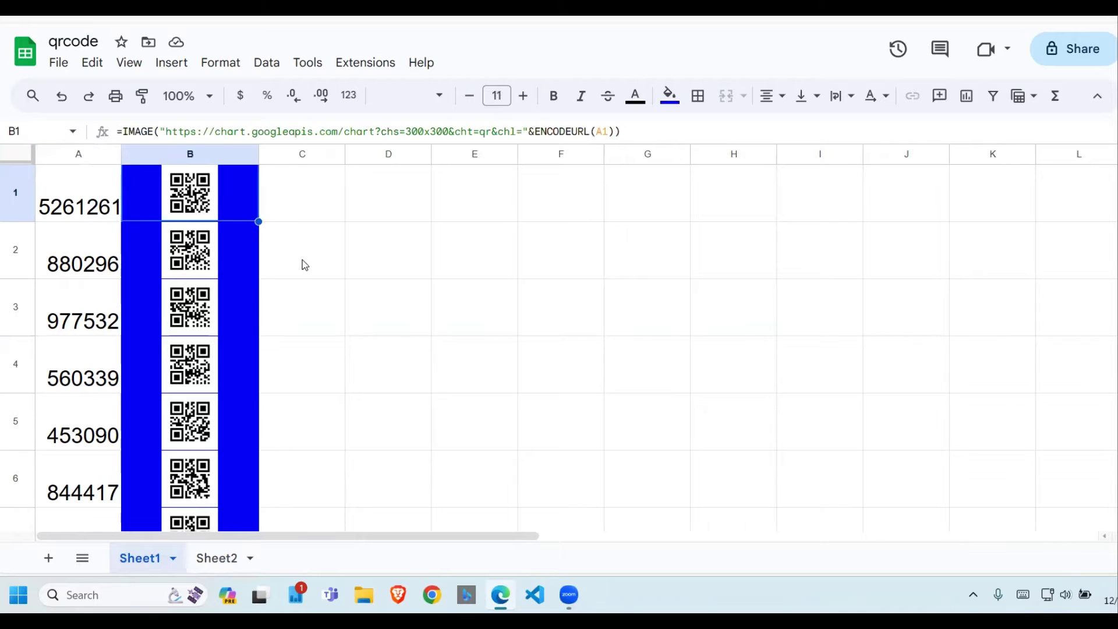
left_click(356, 206)
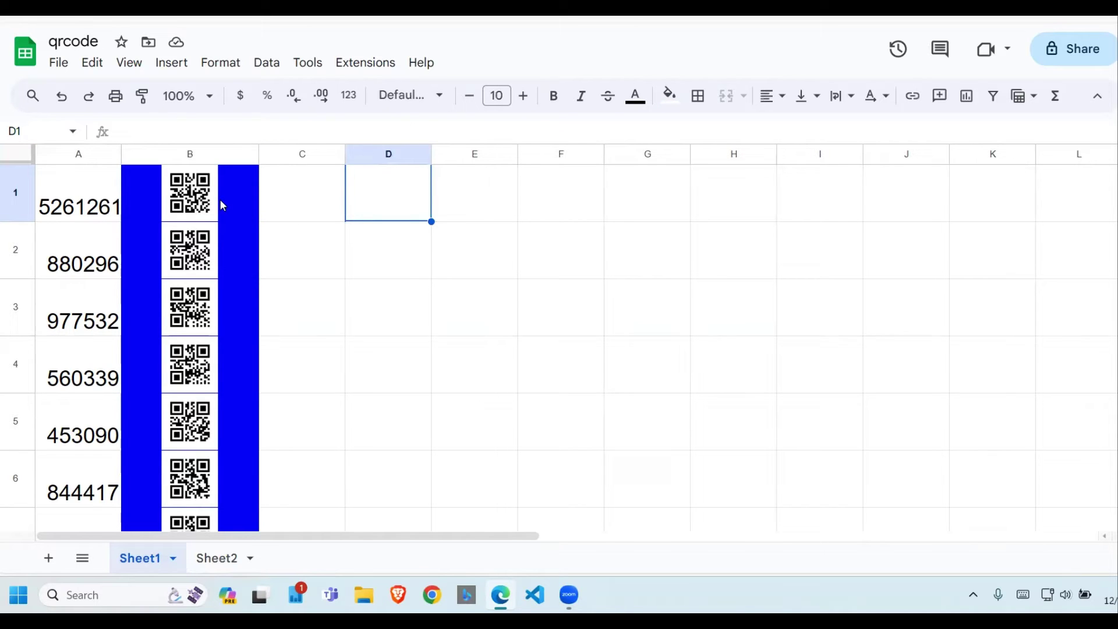
left_click(218, 559)
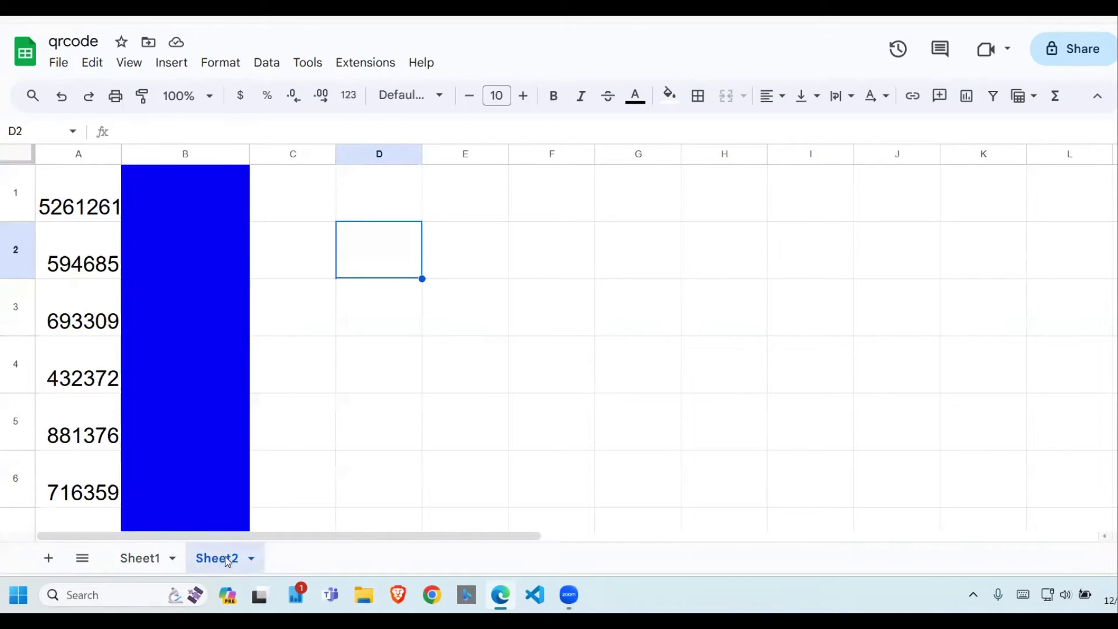
left_click(309, 425)
left_click(200, 213)
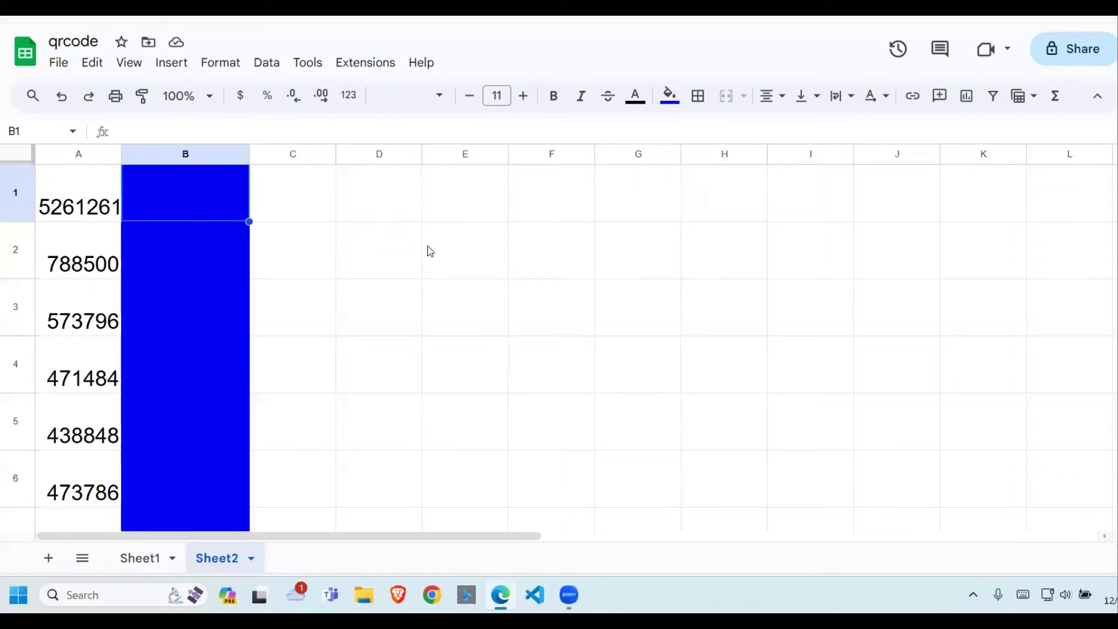
double_click(211, 200)
type("=")
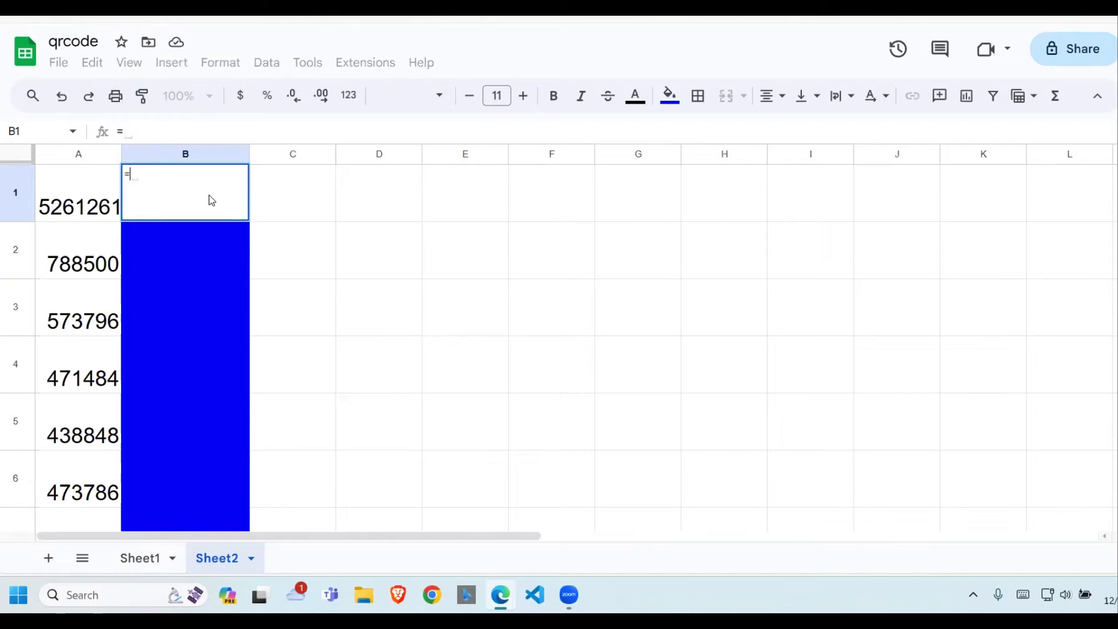
type("\"")
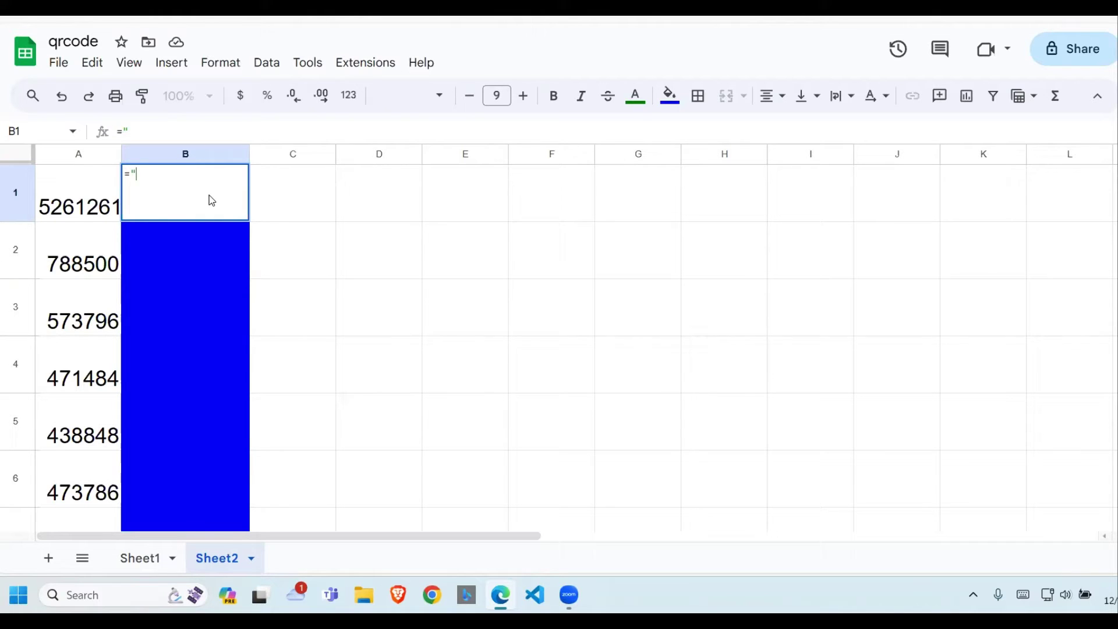
type("https")
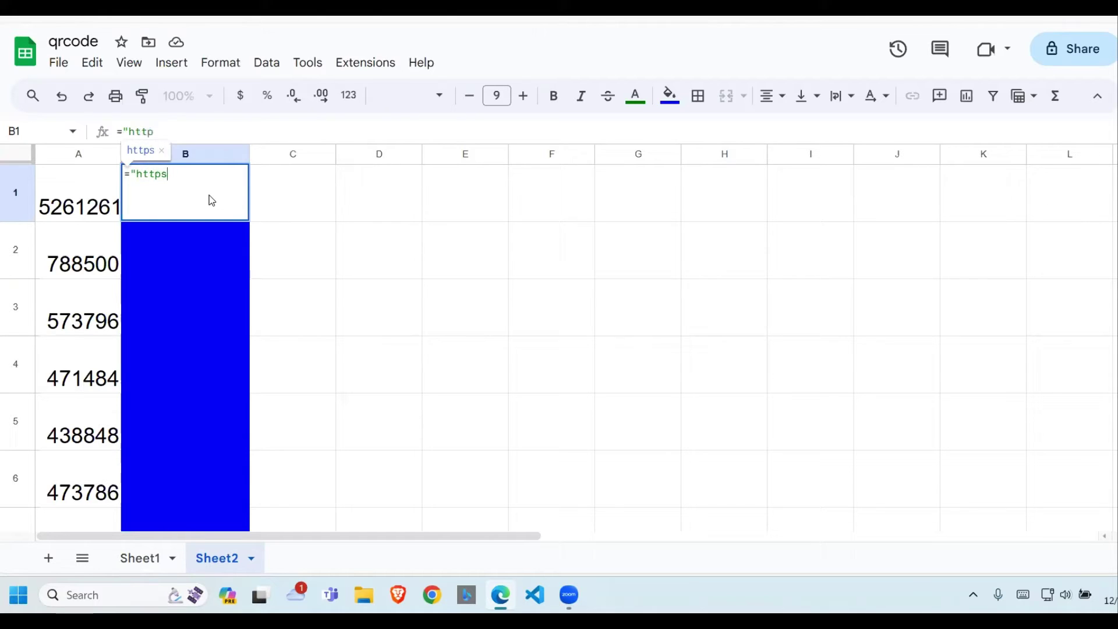
type("://chart")
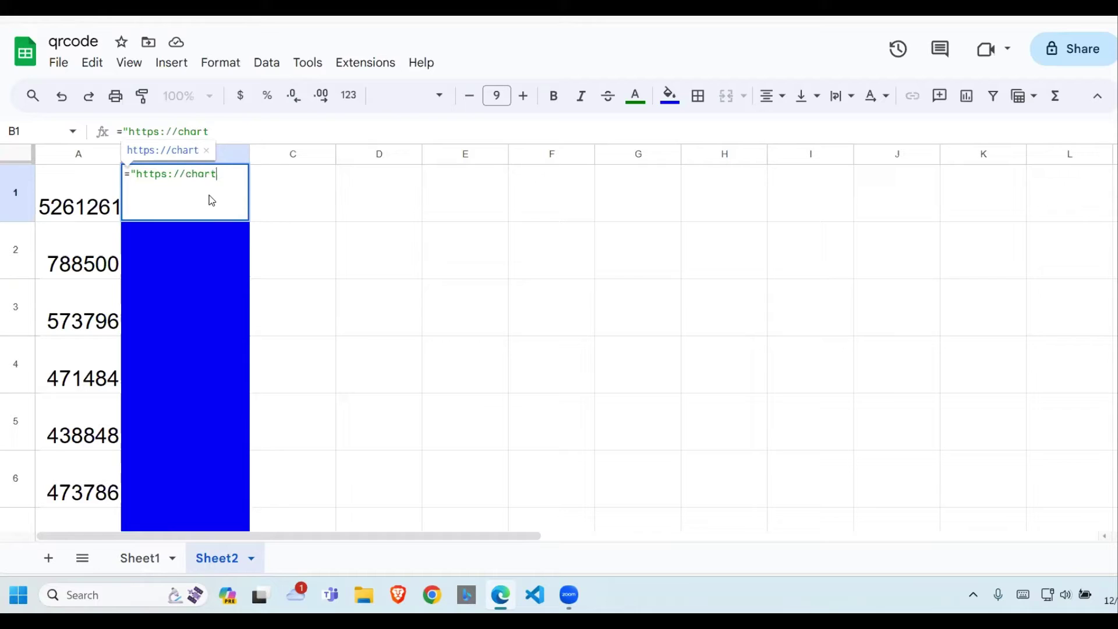
type(".goog")
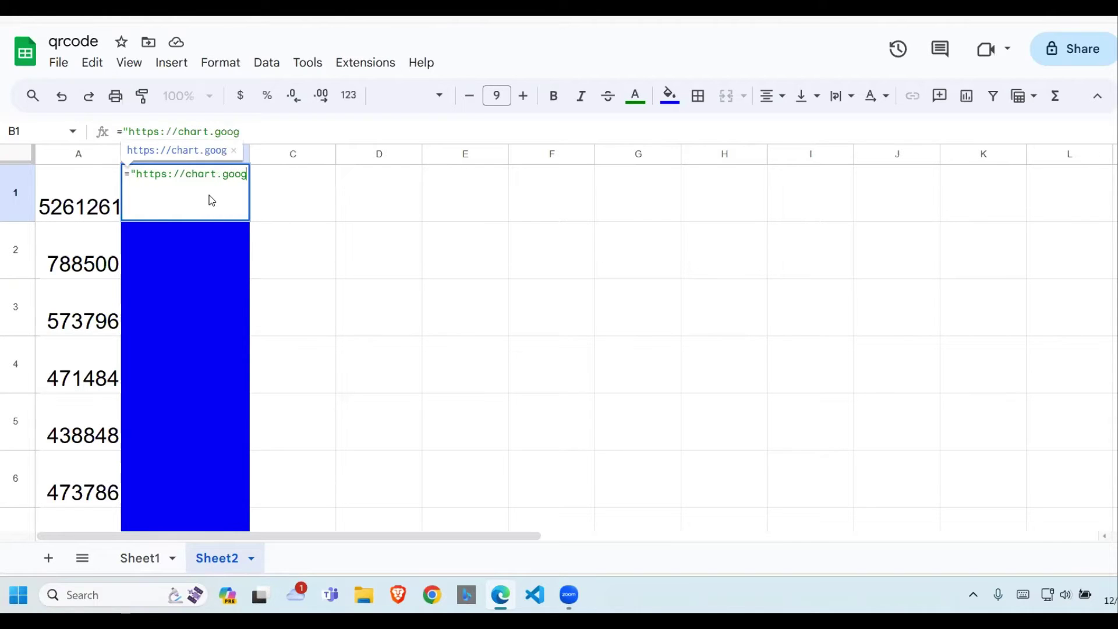
type("o")
key("BackSpace")
type("le")
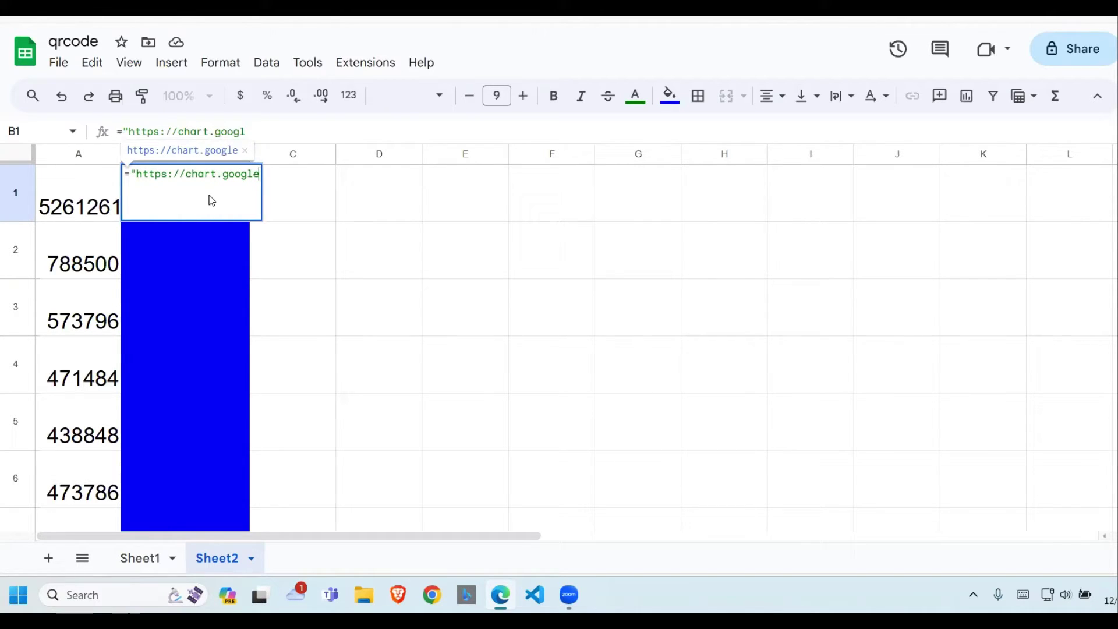
type("apis")
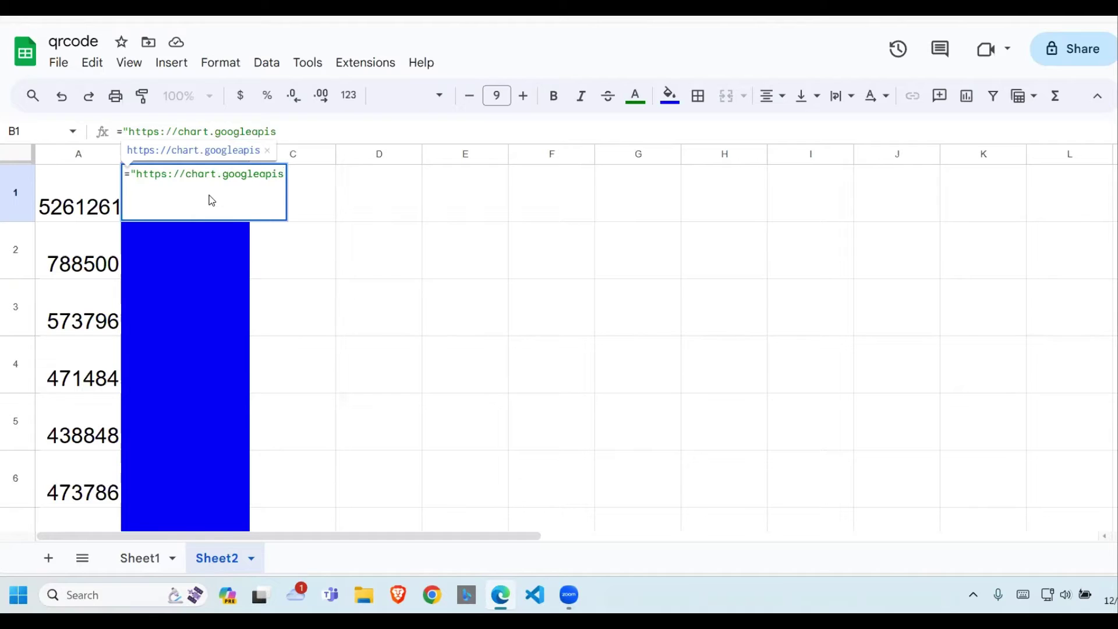
type(".com")
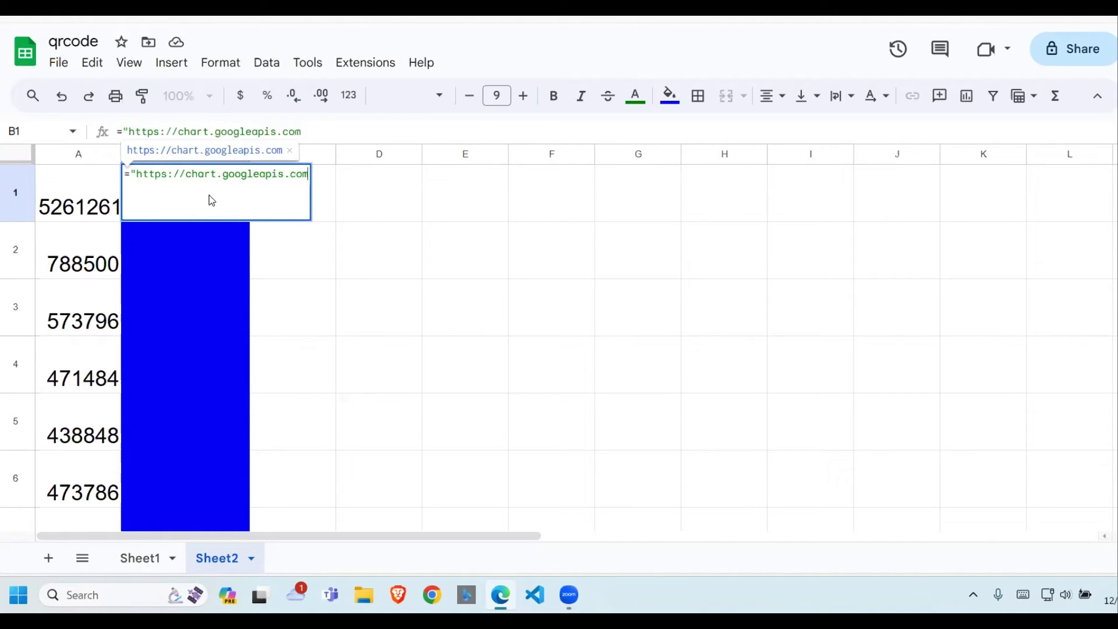
type("/chart")
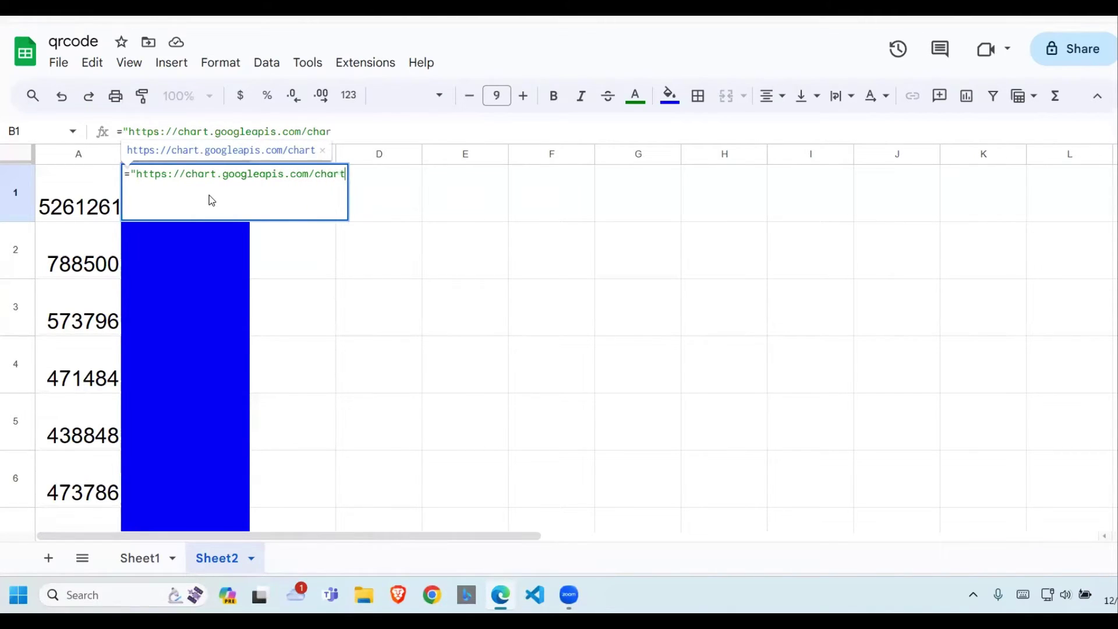
type("?")
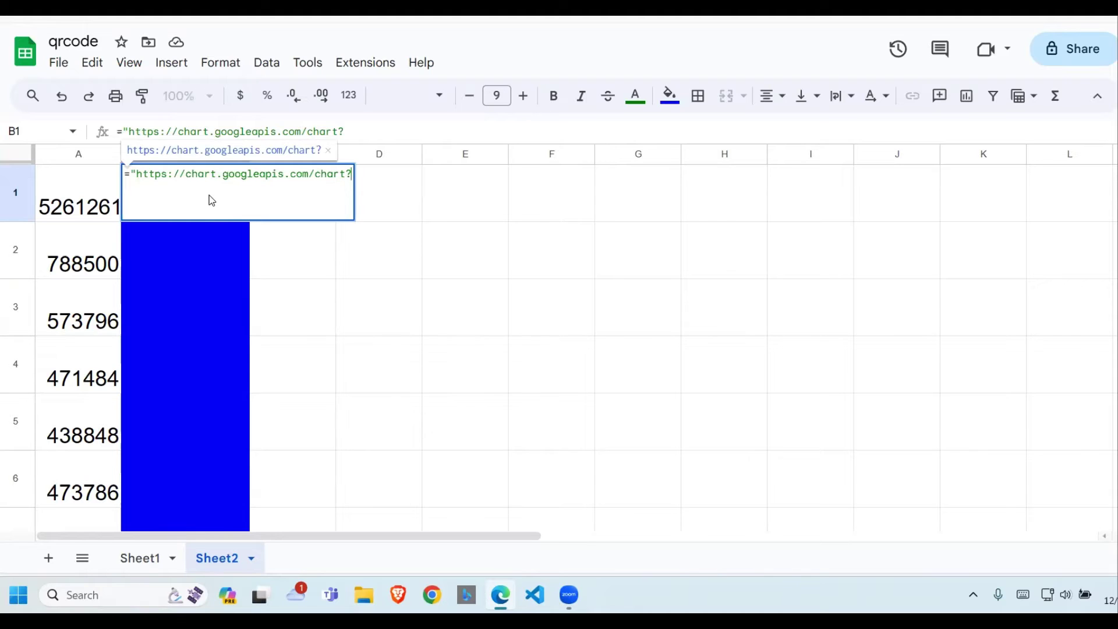
Step: Append chs=300x300&cht=qr&chl= and "&A1 to B1's chart URL formula
type("ch")
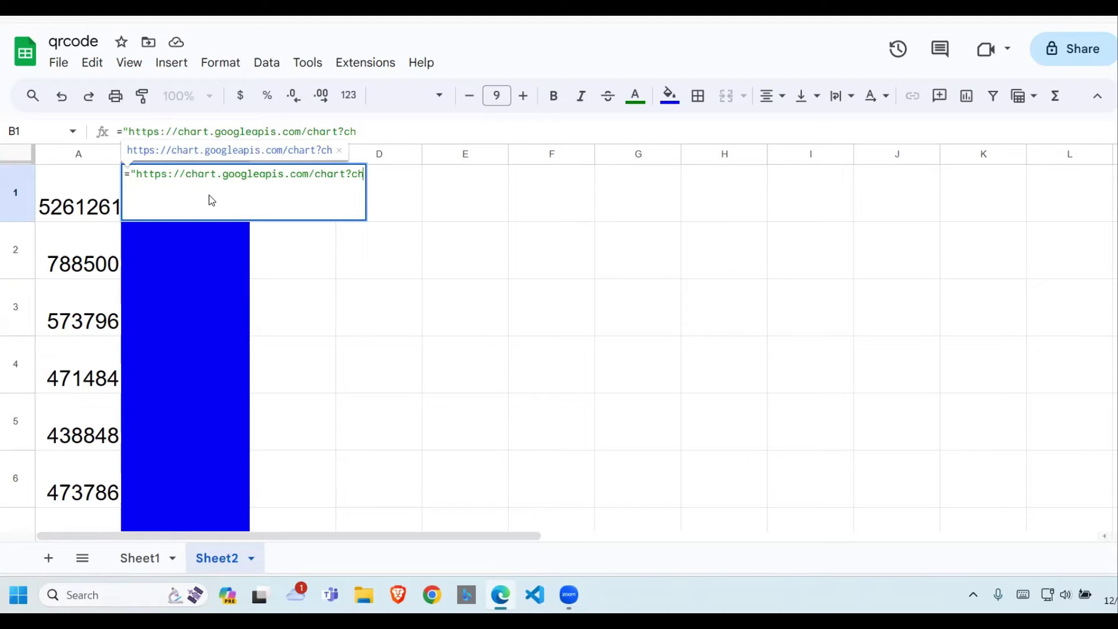
type("s=")
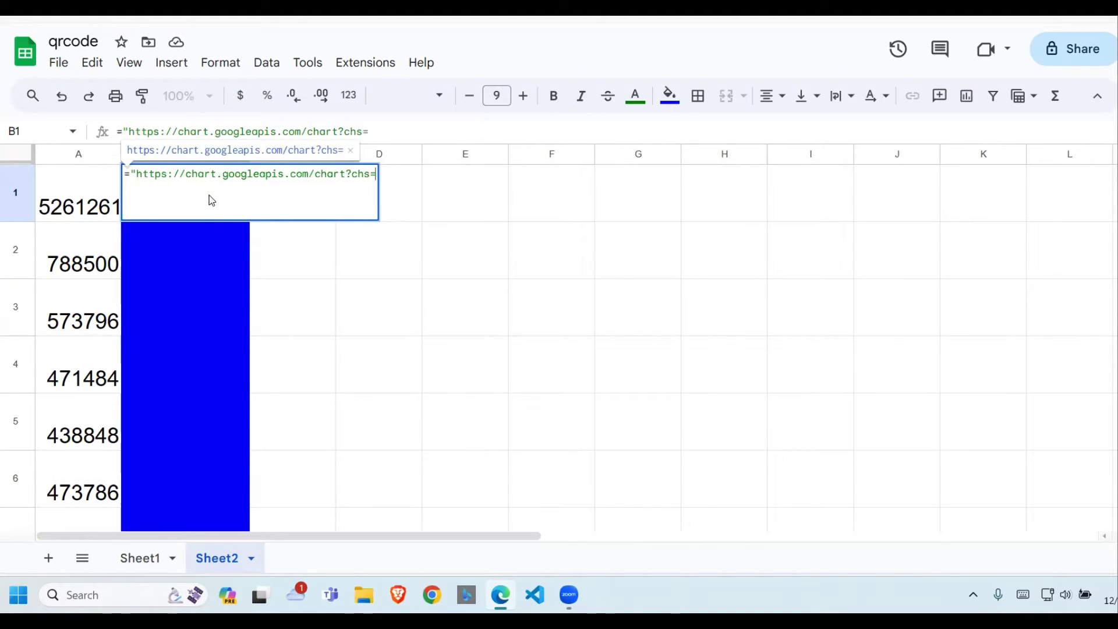
type("300")
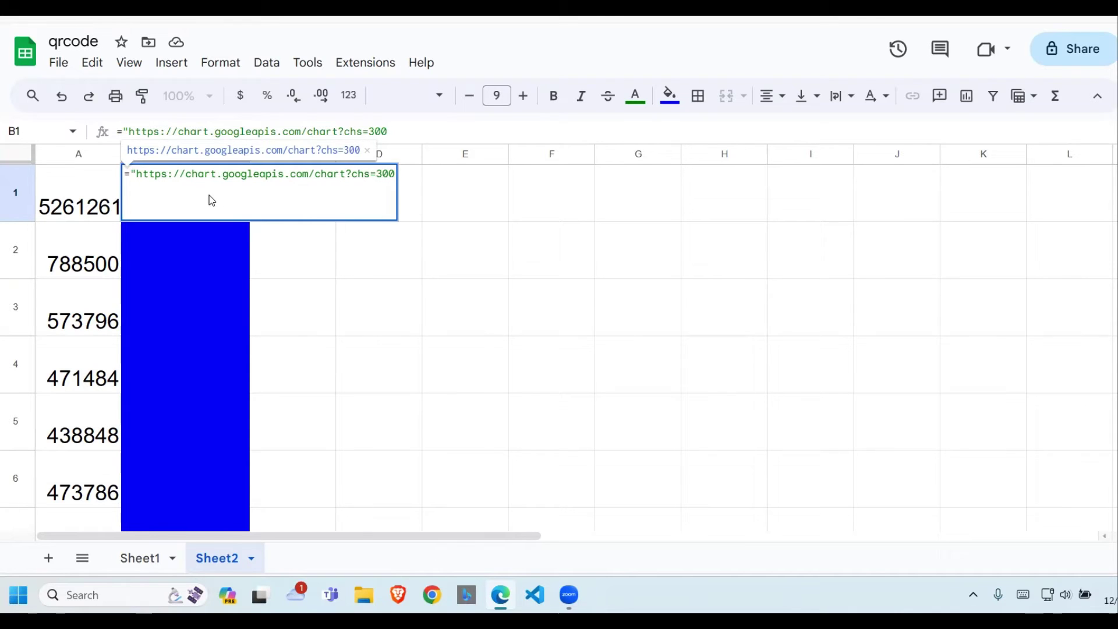
type("x")
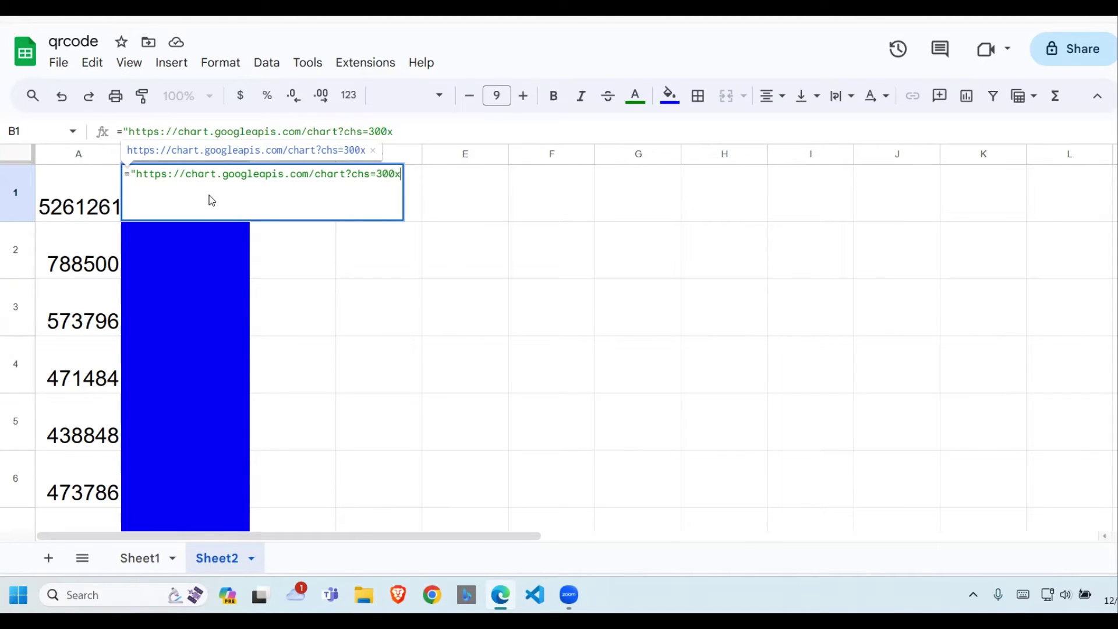
type("300")
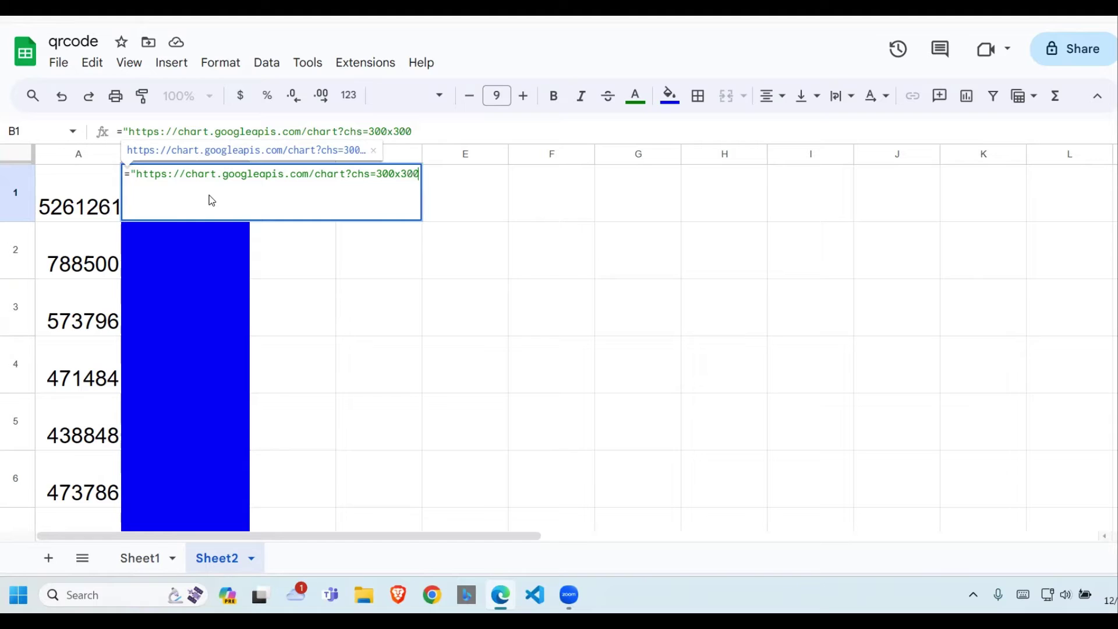
type("&cht")
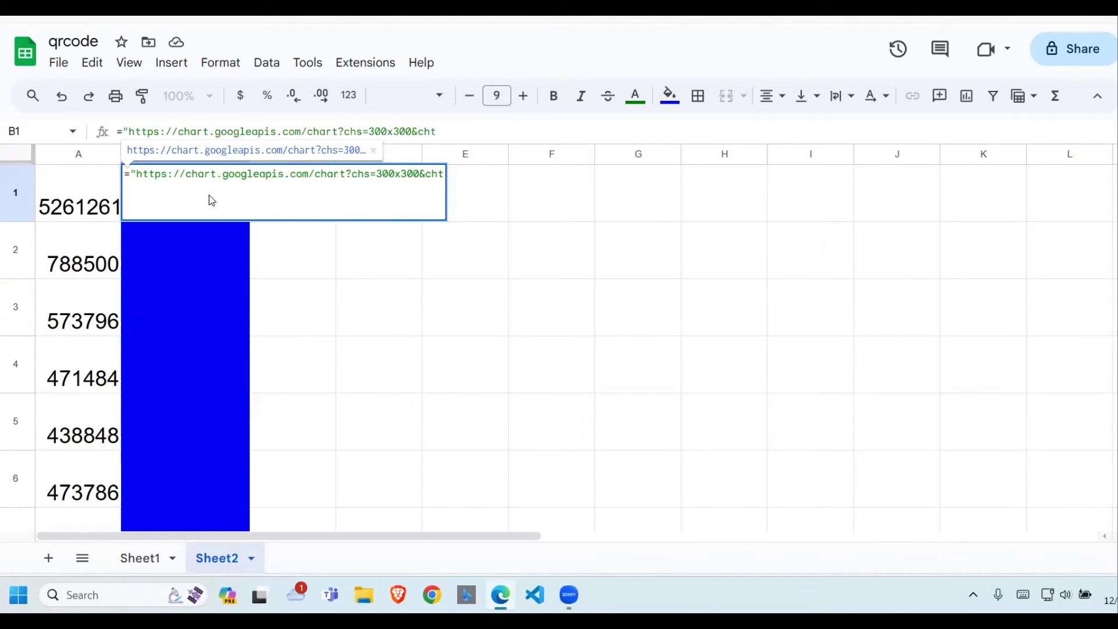
type("=qr")
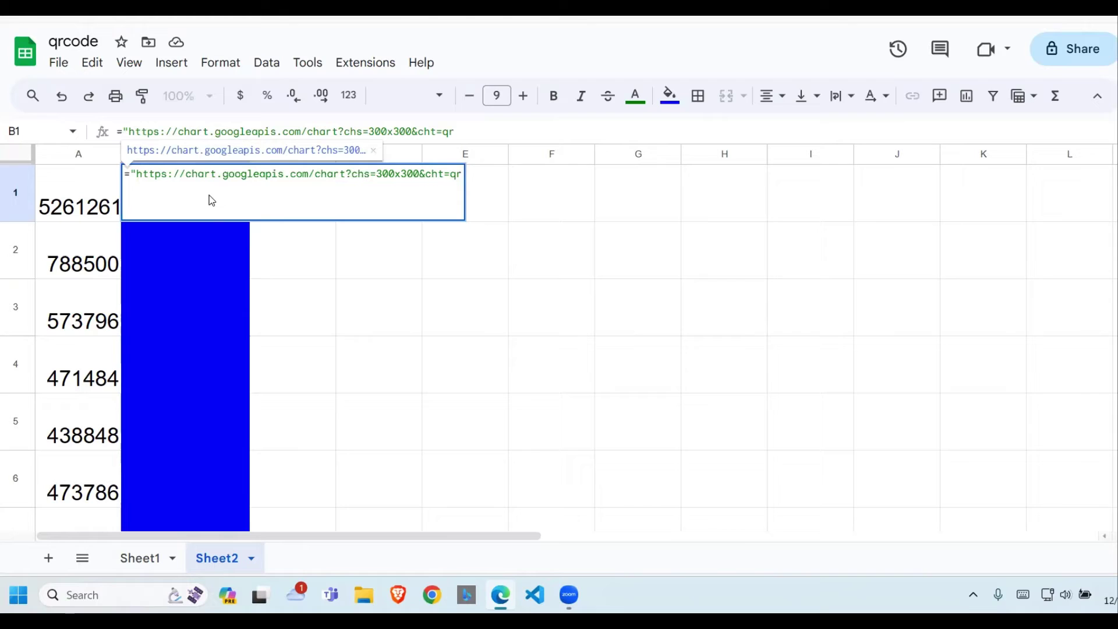
type("&ch")
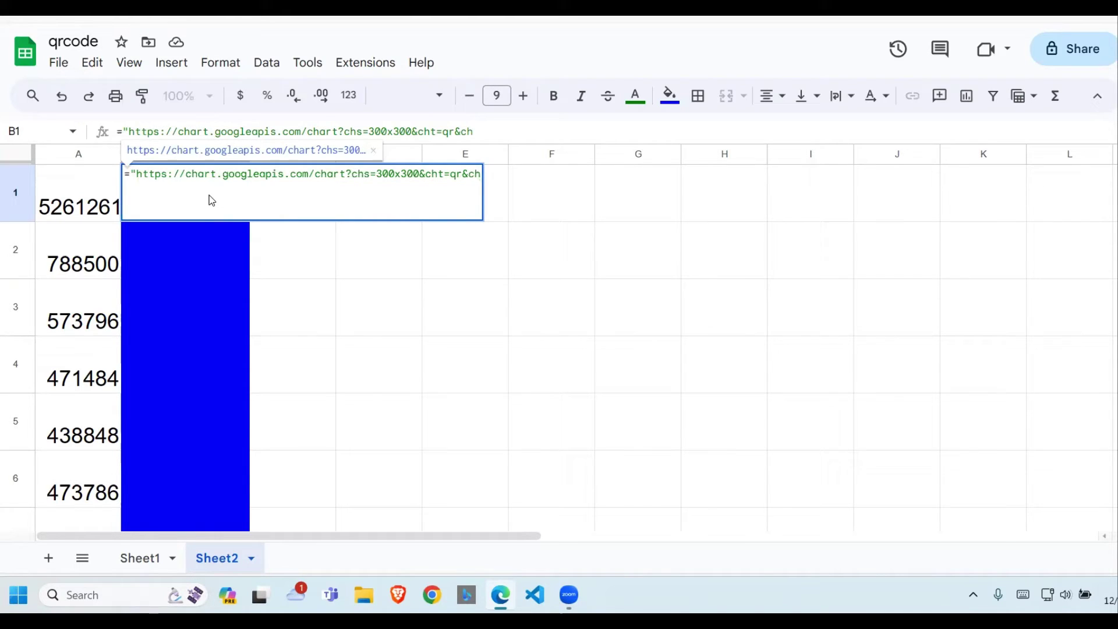
type("l=")
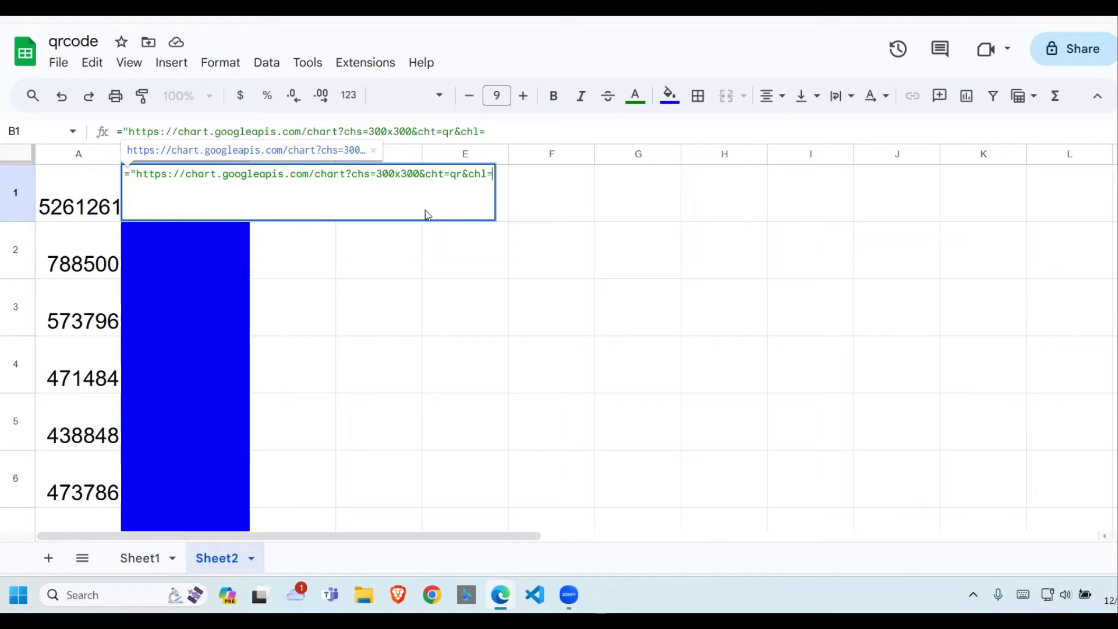
type("\"&")
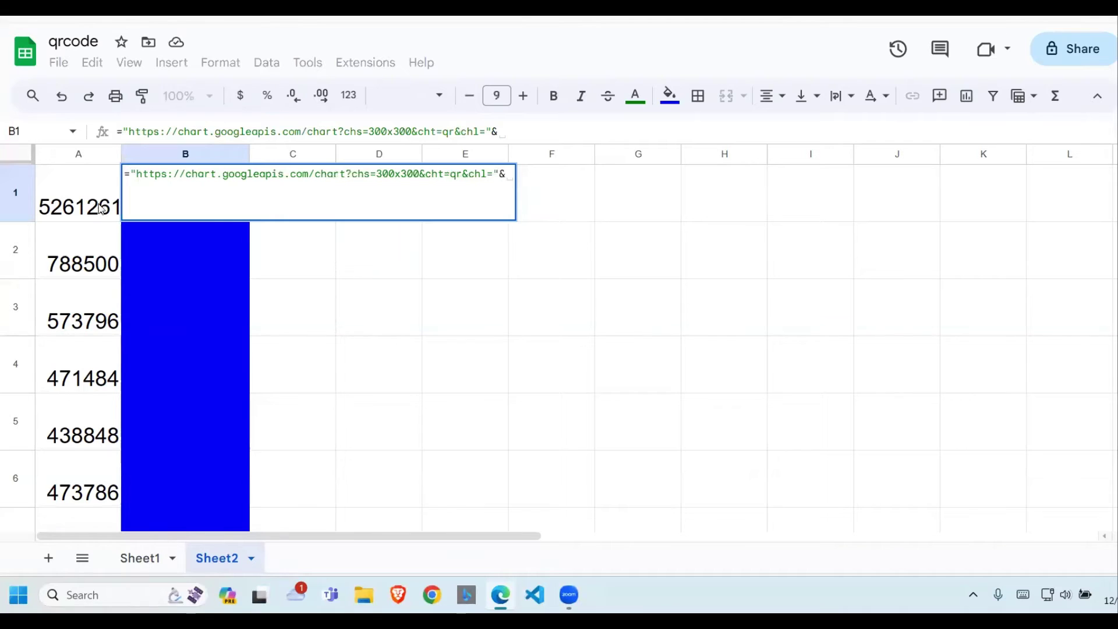
type("A")
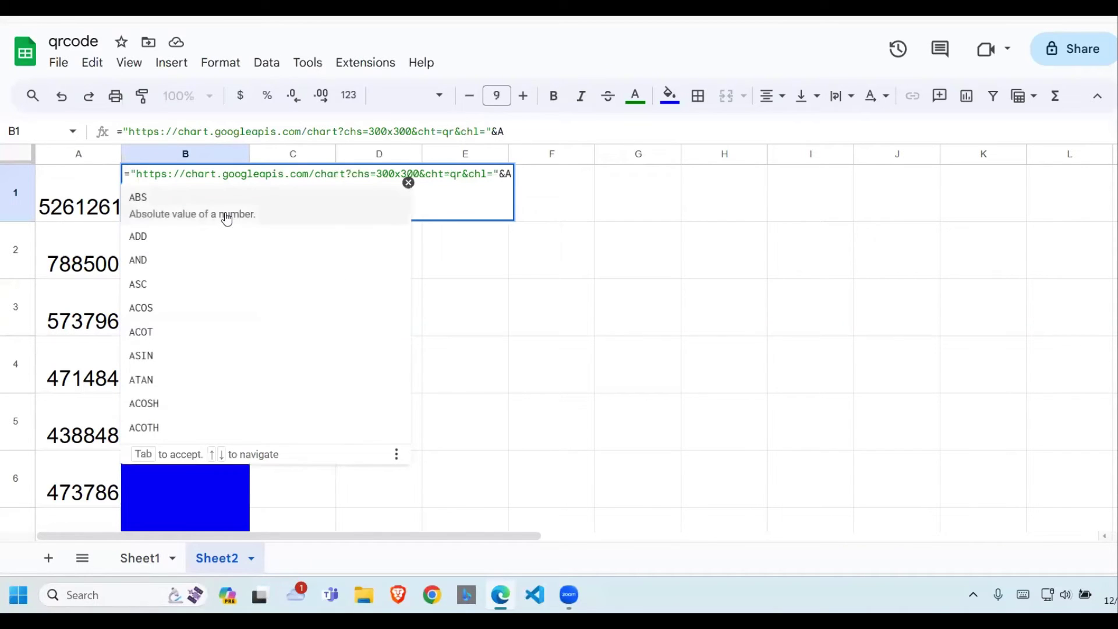
type("1")
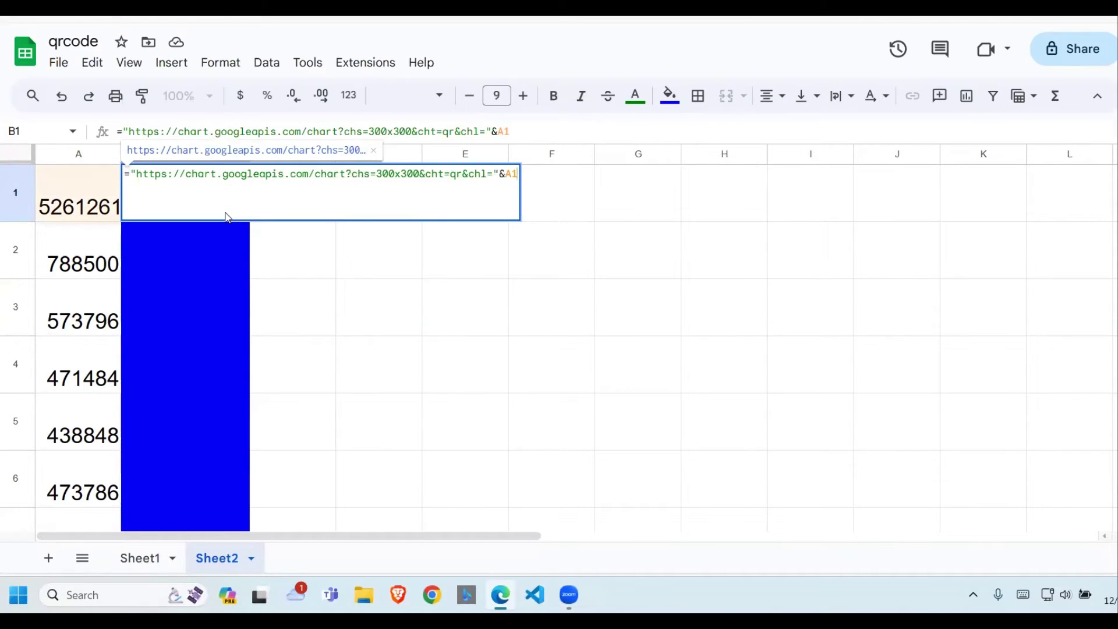
Step: Commit B1's link formula and open the chl=5261261 link to confirm it shows a QR code
key("Return")
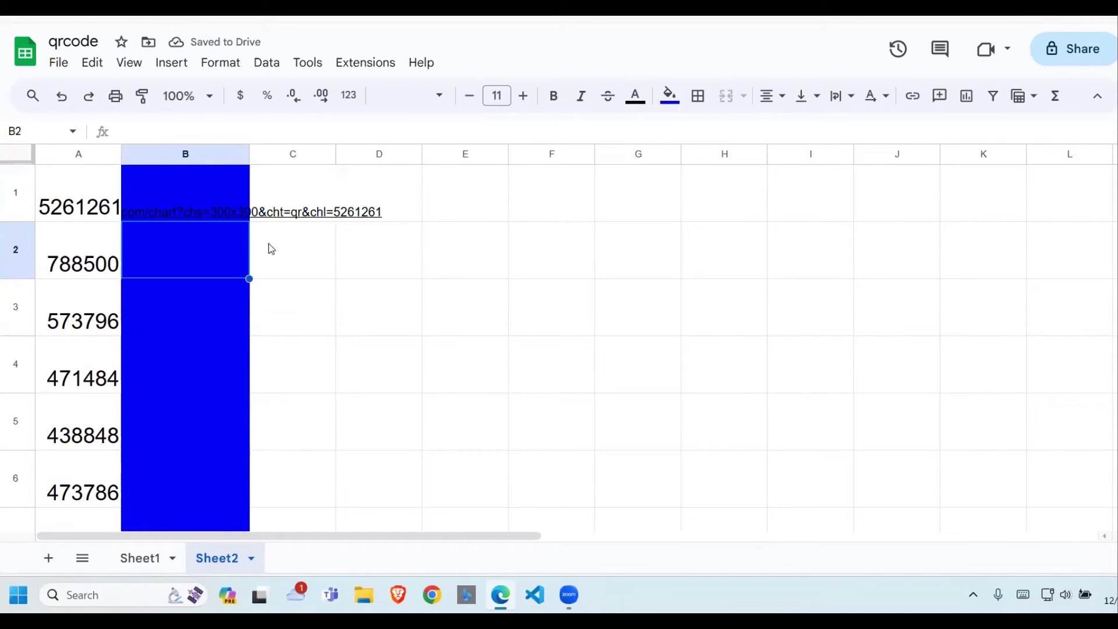
mouse_move(212, 219)
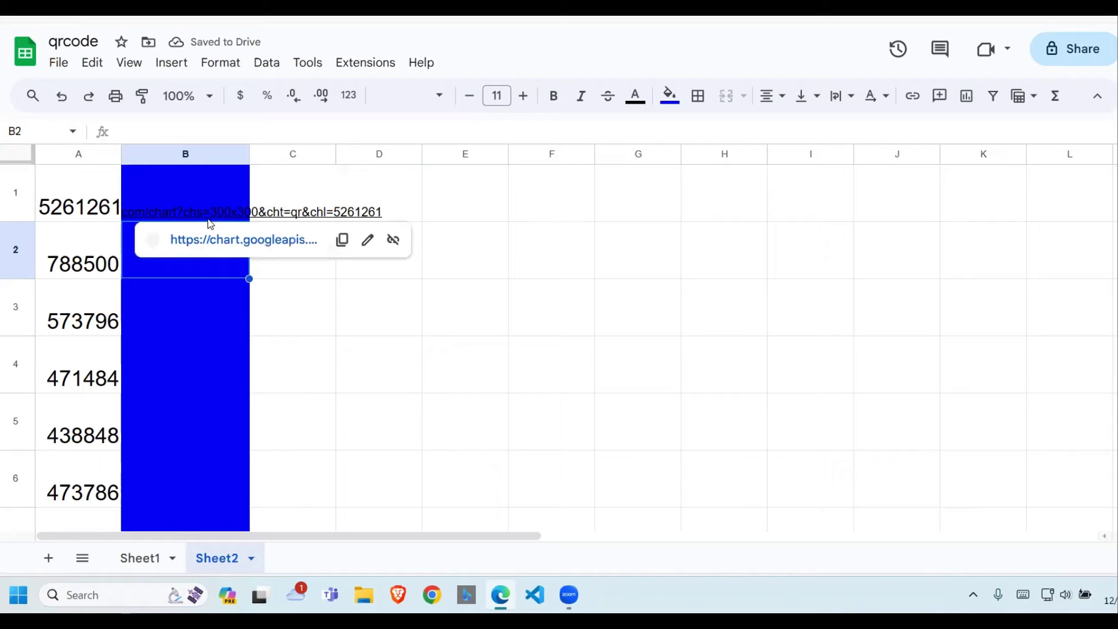
left_click(238, 240)
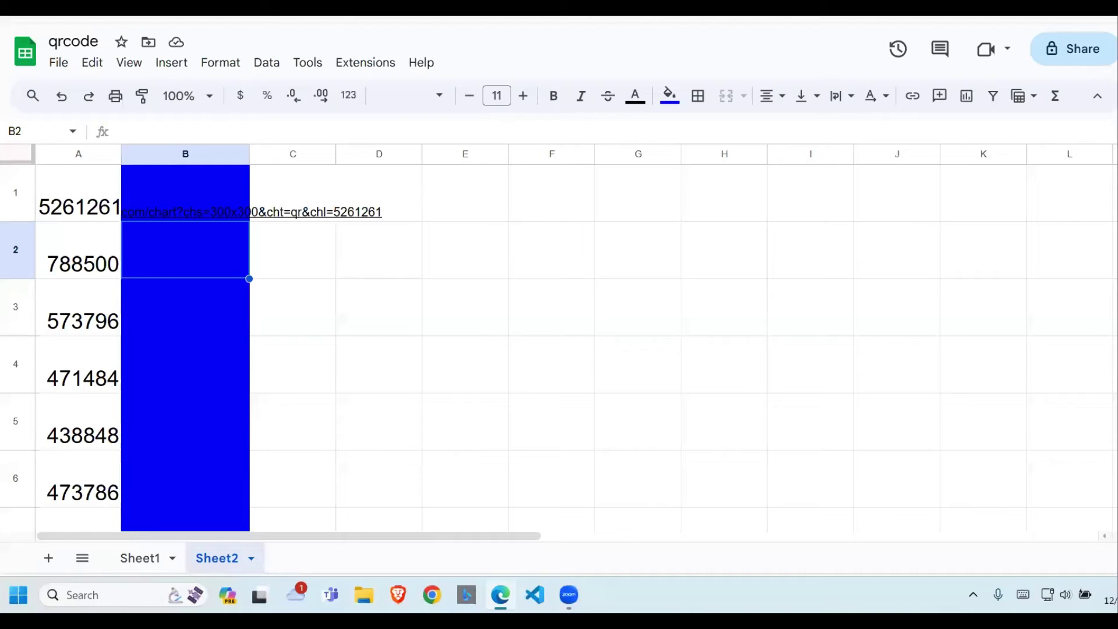
left_click(58, 217)
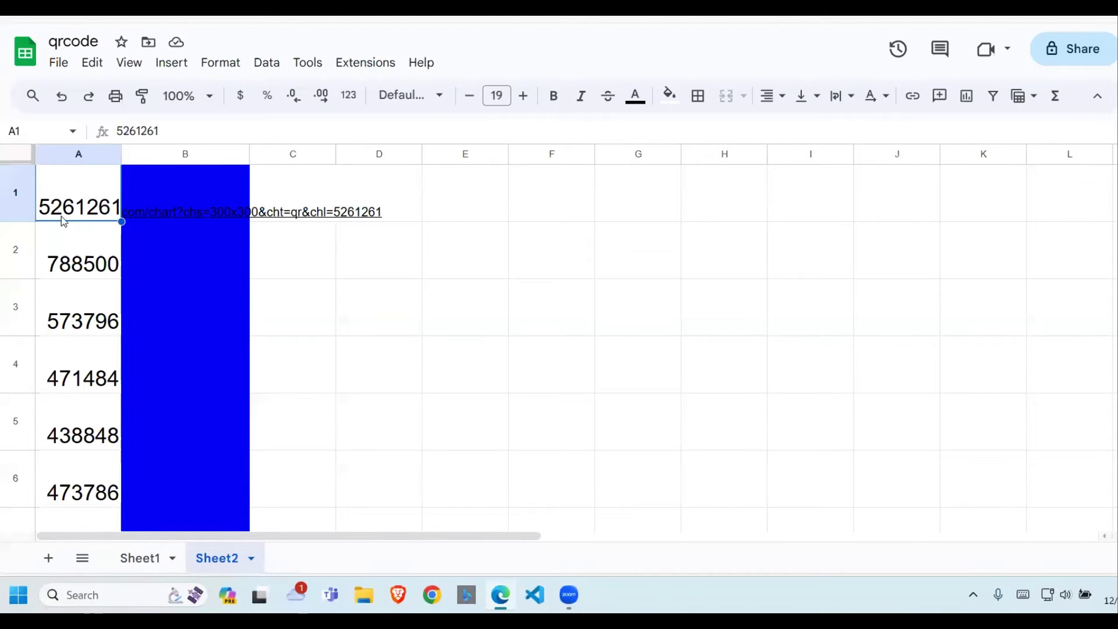
mouse_move(122, 207)
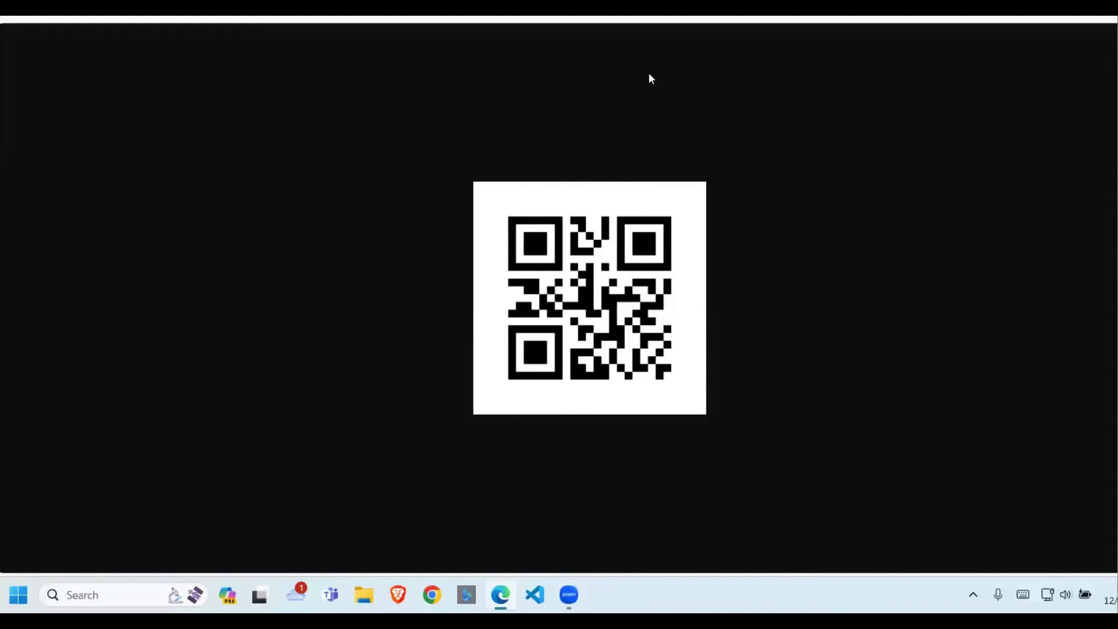
left_click(606, 8)
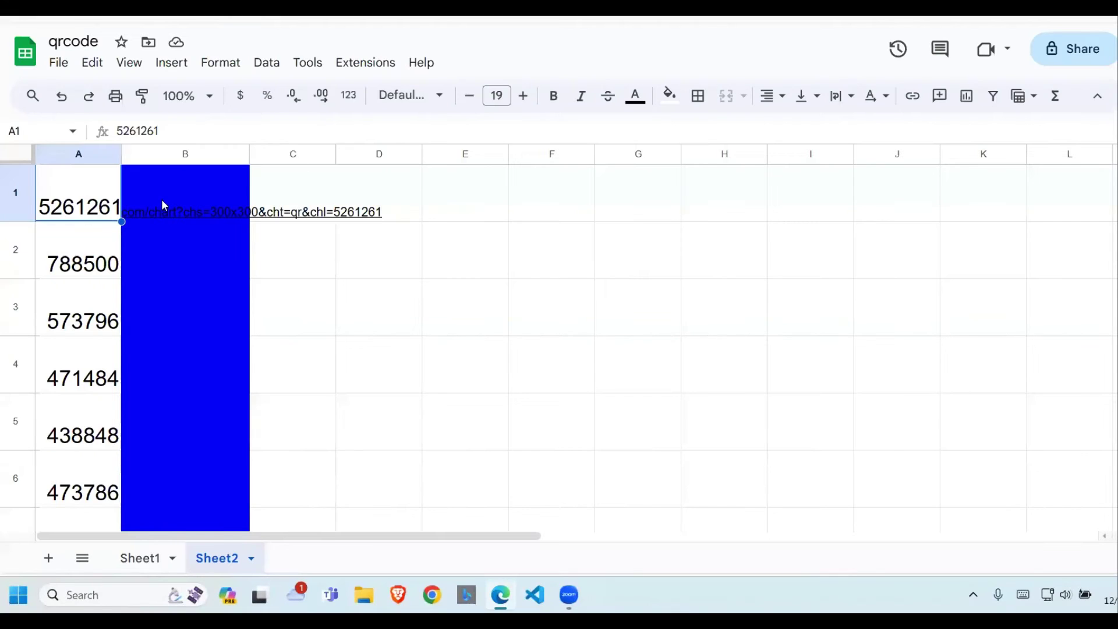
mouse_move(149, 182)
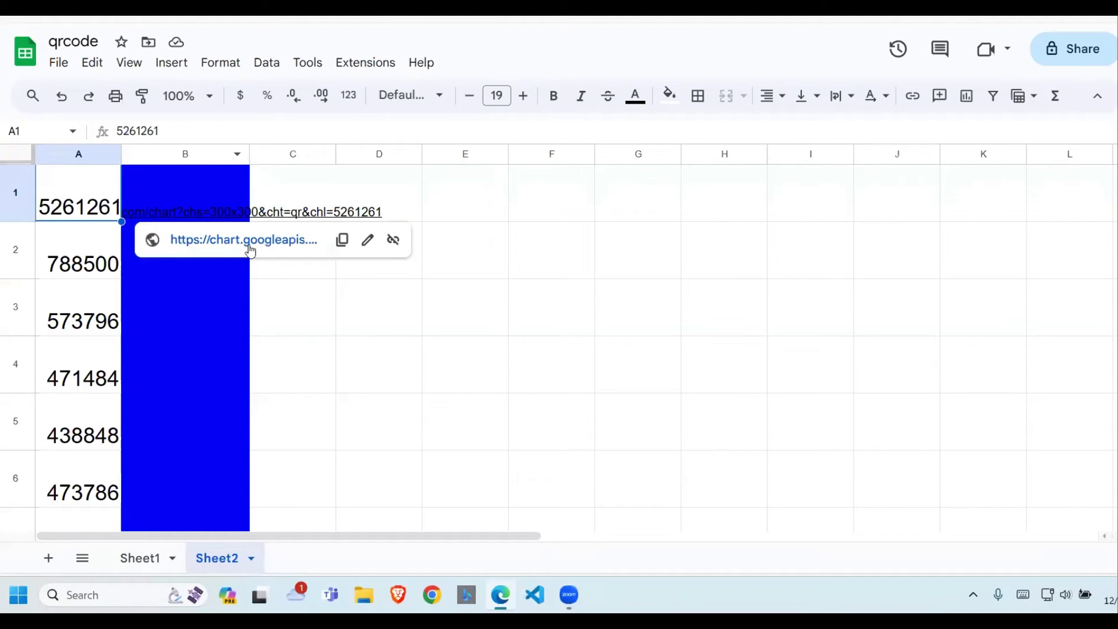
Step: Wrap B1's chart URL in IMAGE() so it displays the QR code for 5261261
left_click(162, 194)
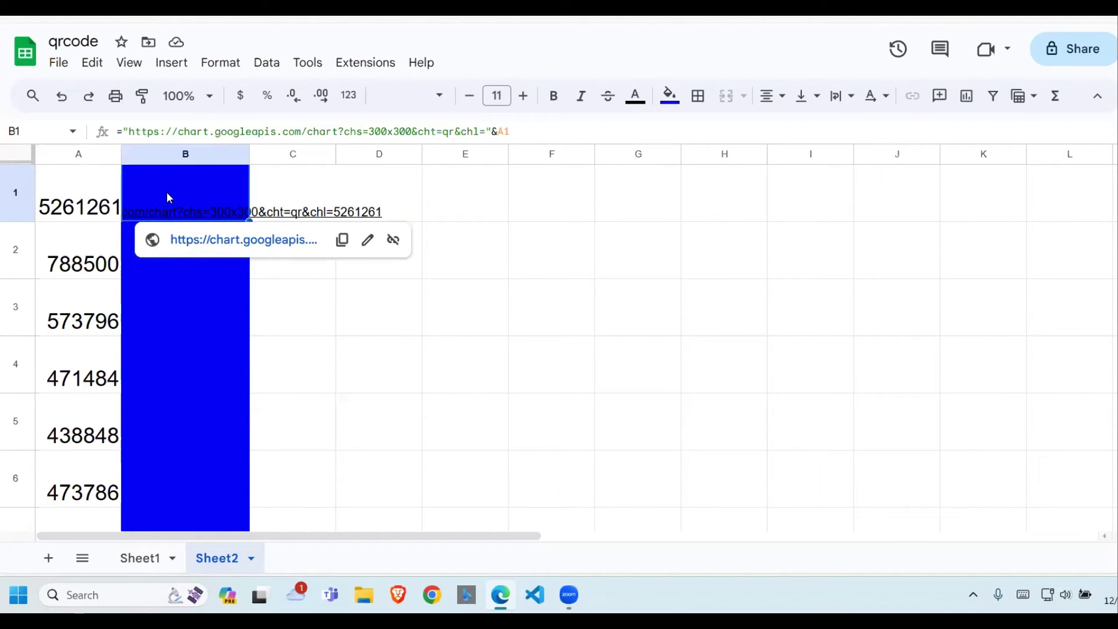
left_click(121, 134)
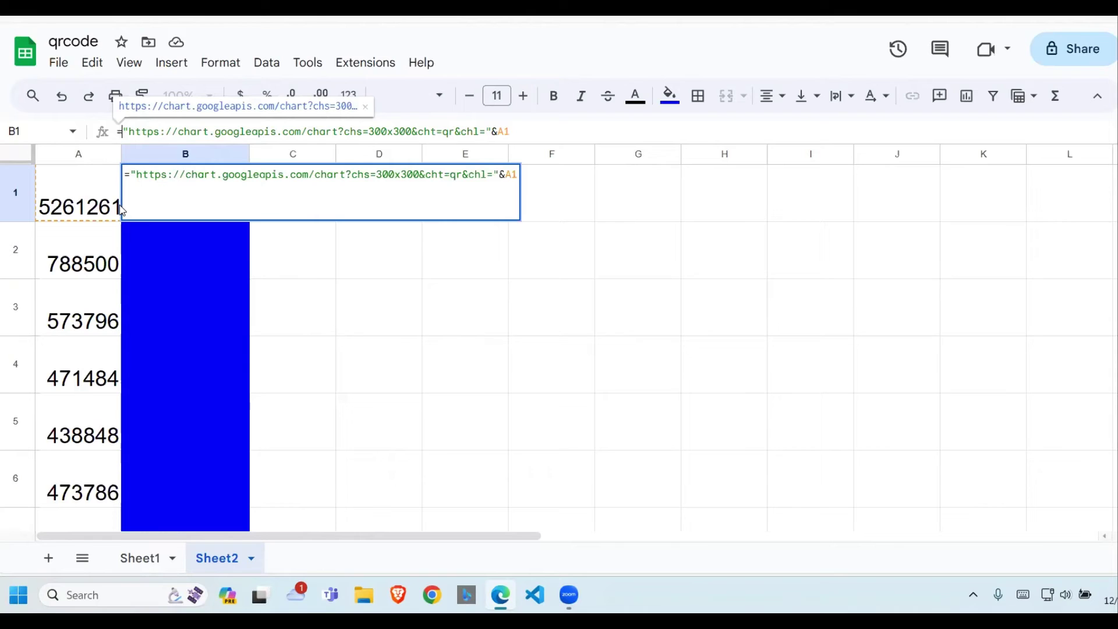
type("IMAGE")
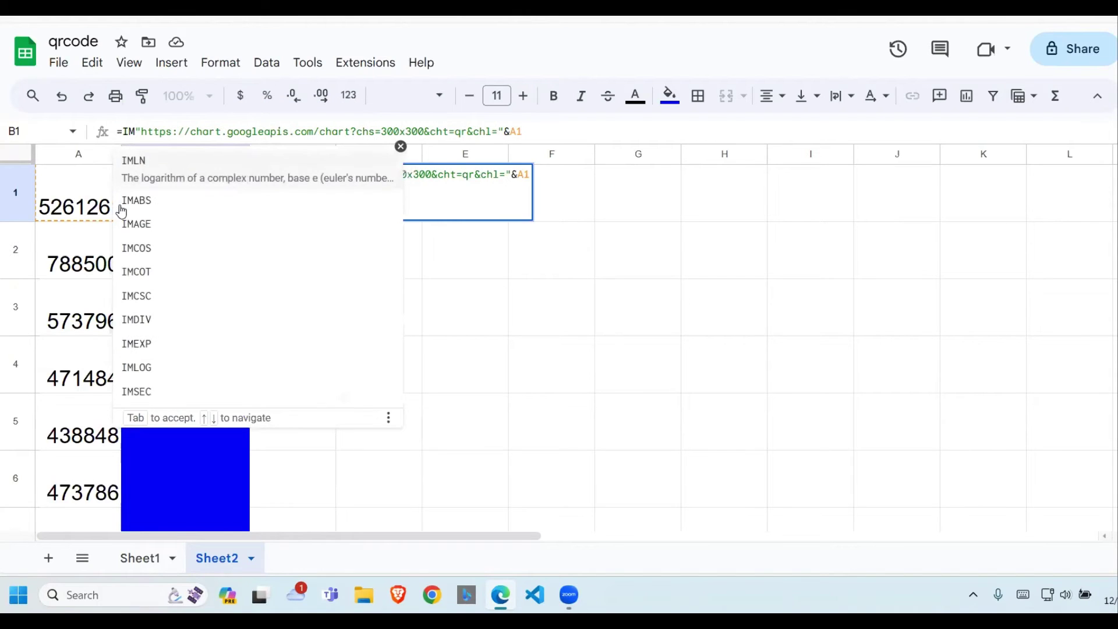
type("(")
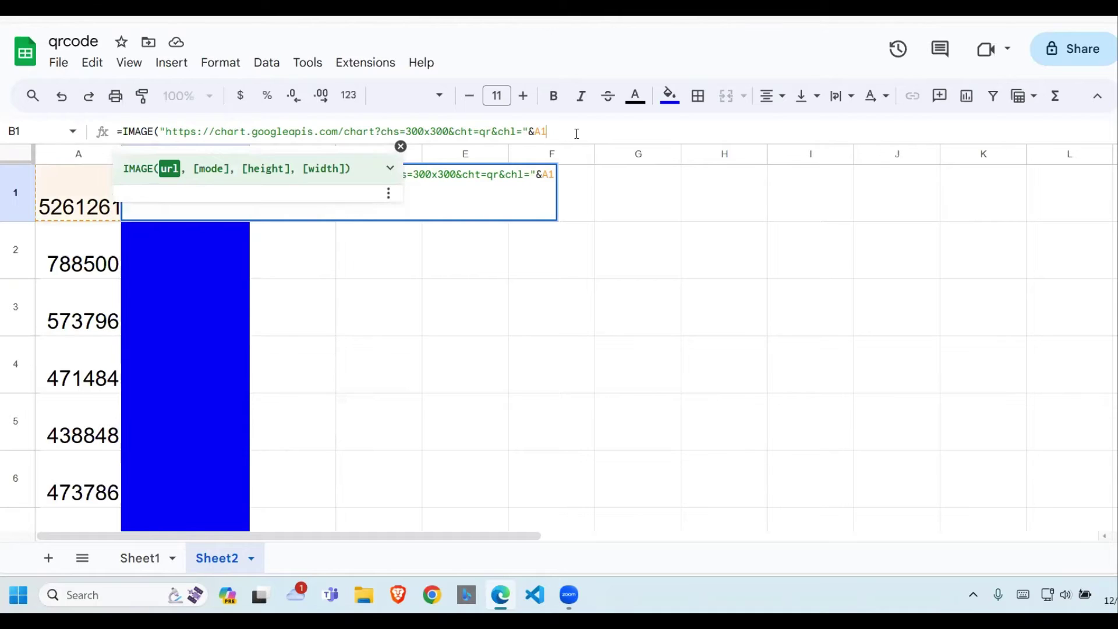
type(")")
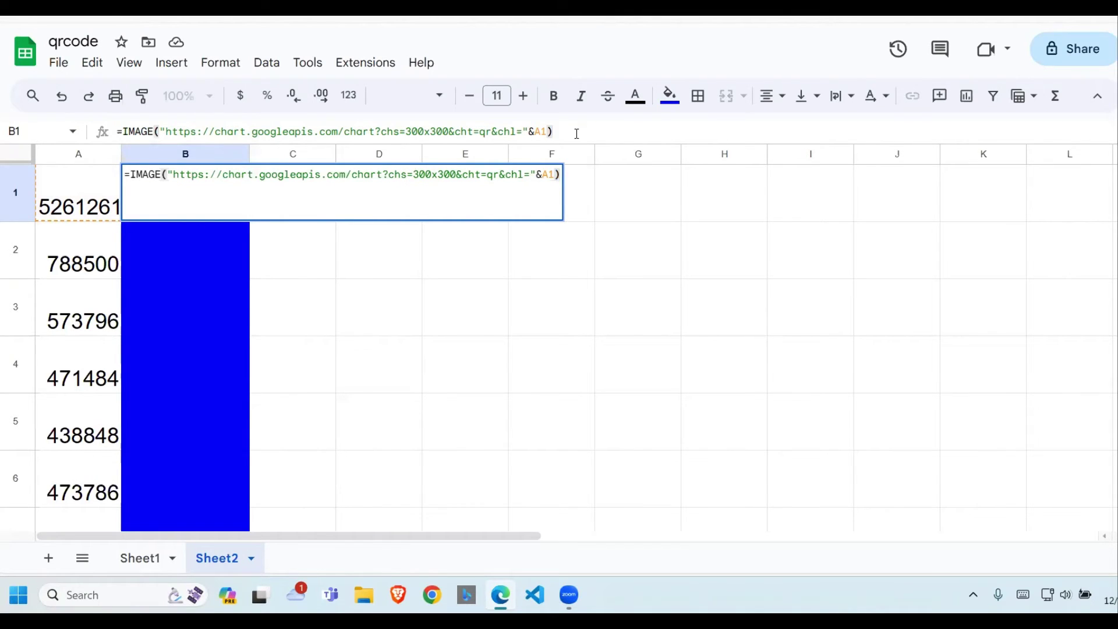
key("Return")
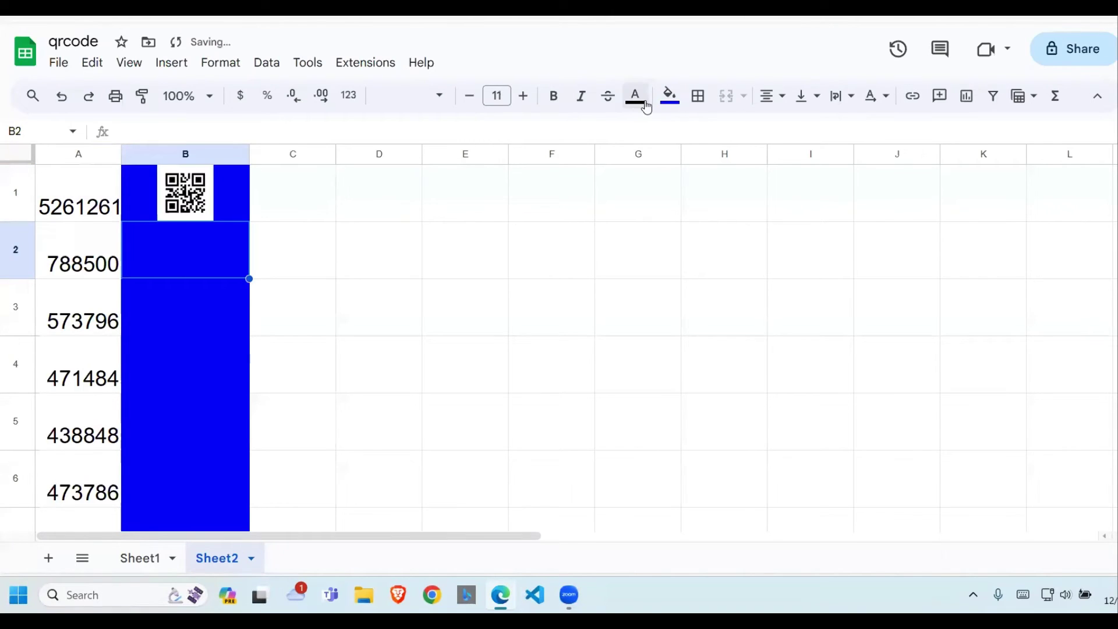
left_click(453, 213)
left_click(241, 204)
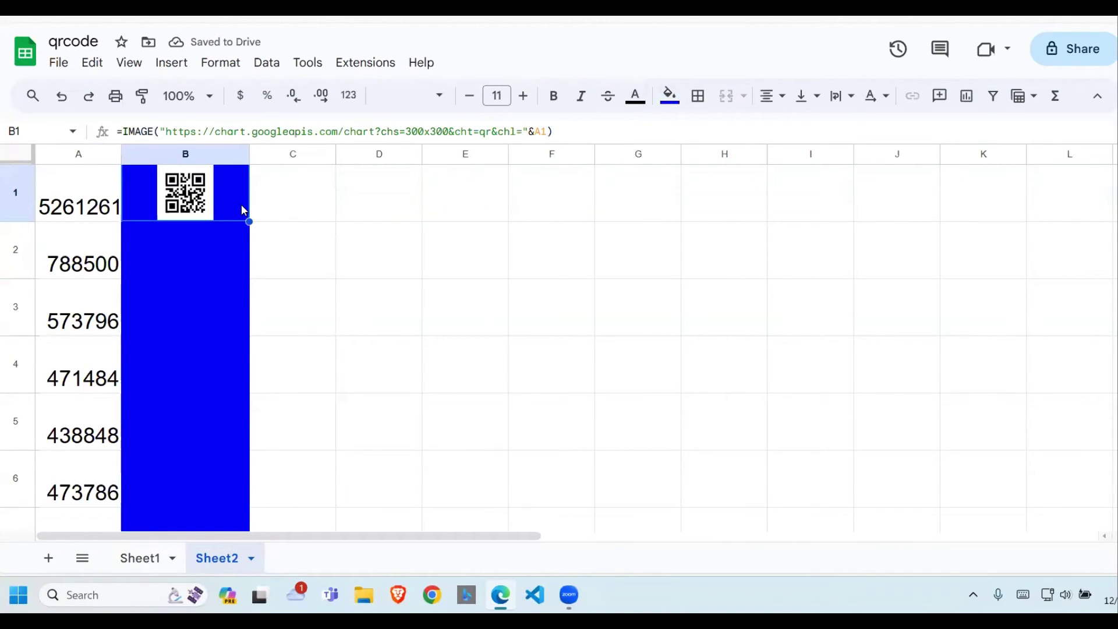
key("shift+Down")
key("shift+Down")
key("shift+Down")
key("shift+Down")
Step: Fill the IMAGE QR formula down B1:B11 with Ctrl+D so every number gets a code
key("shift+Down")
key("shift+Down")
key("shift+Down")
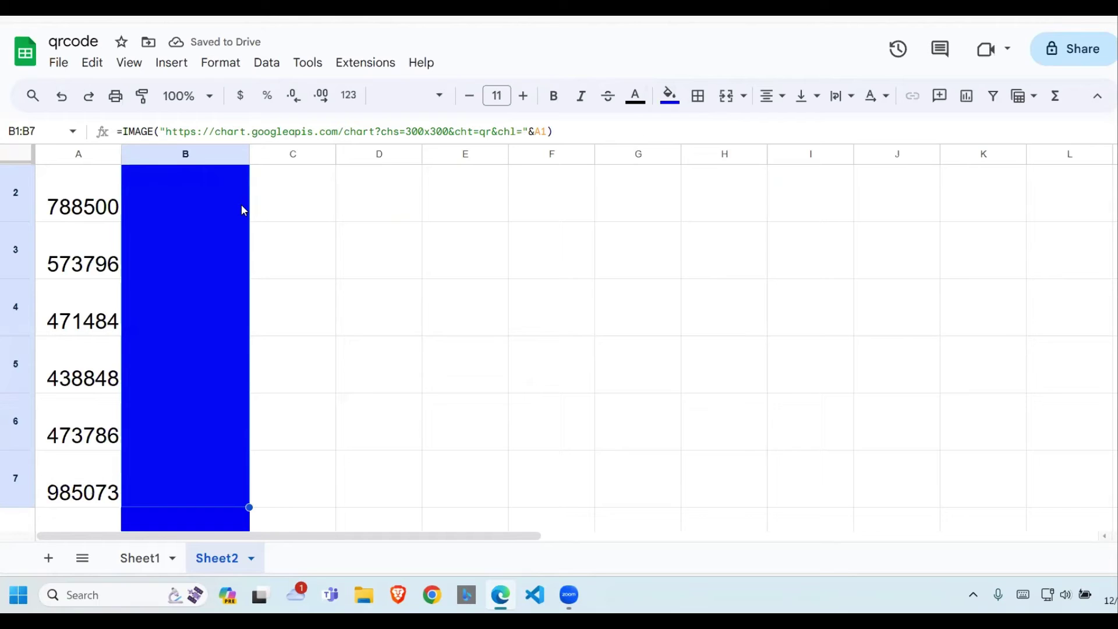
key("shift+Down")
key("shift+Down")
key("shift+Down")
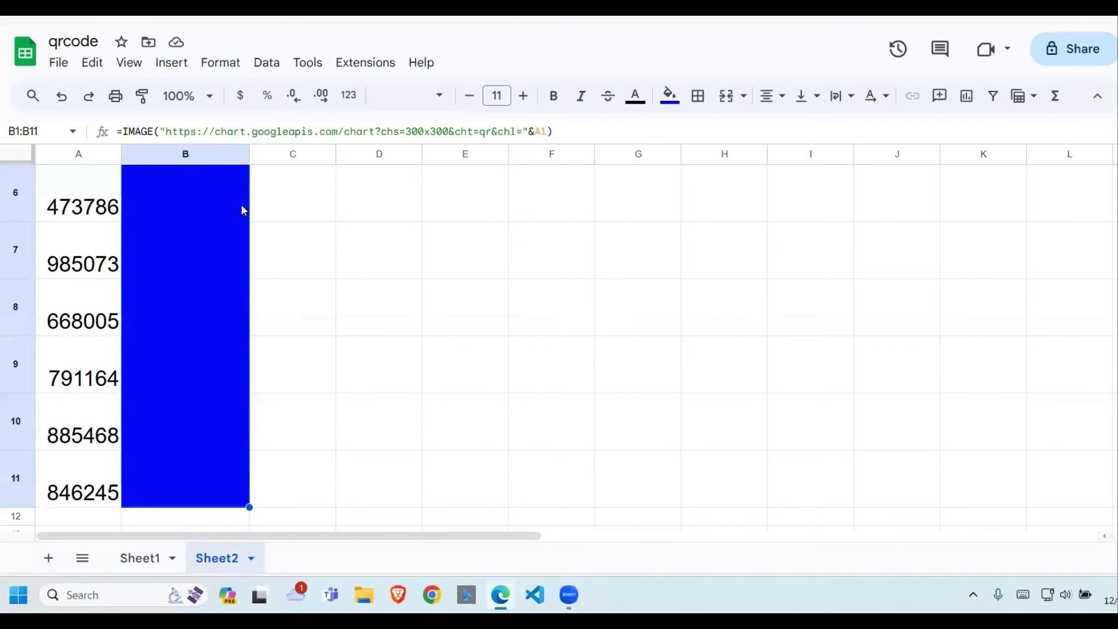
key("ctrl+d")
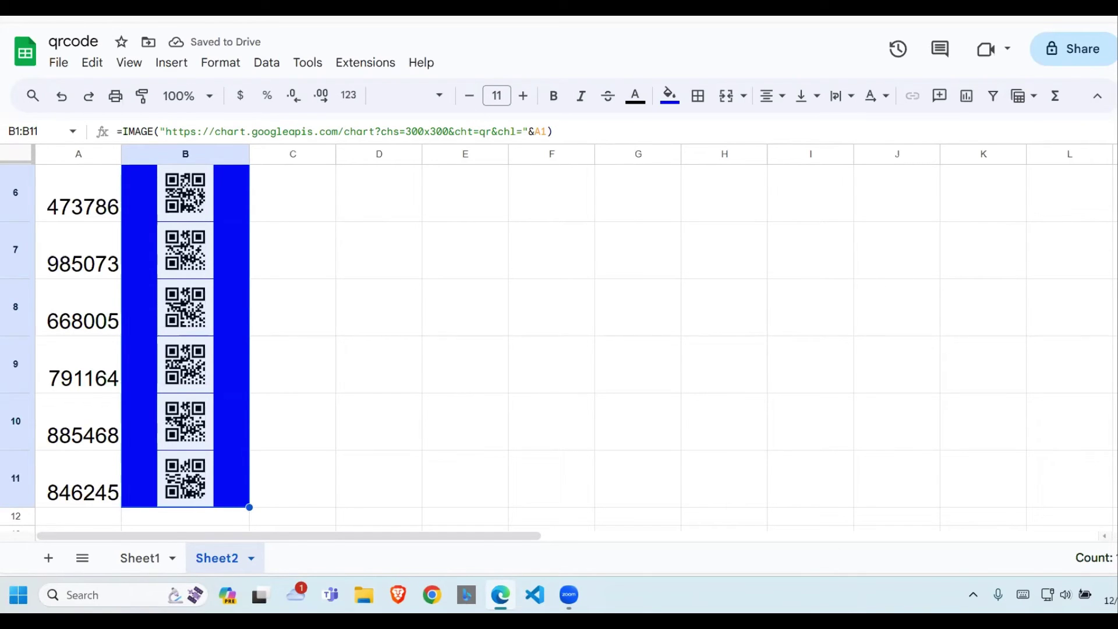
scroll(559, 292, "up", 5)
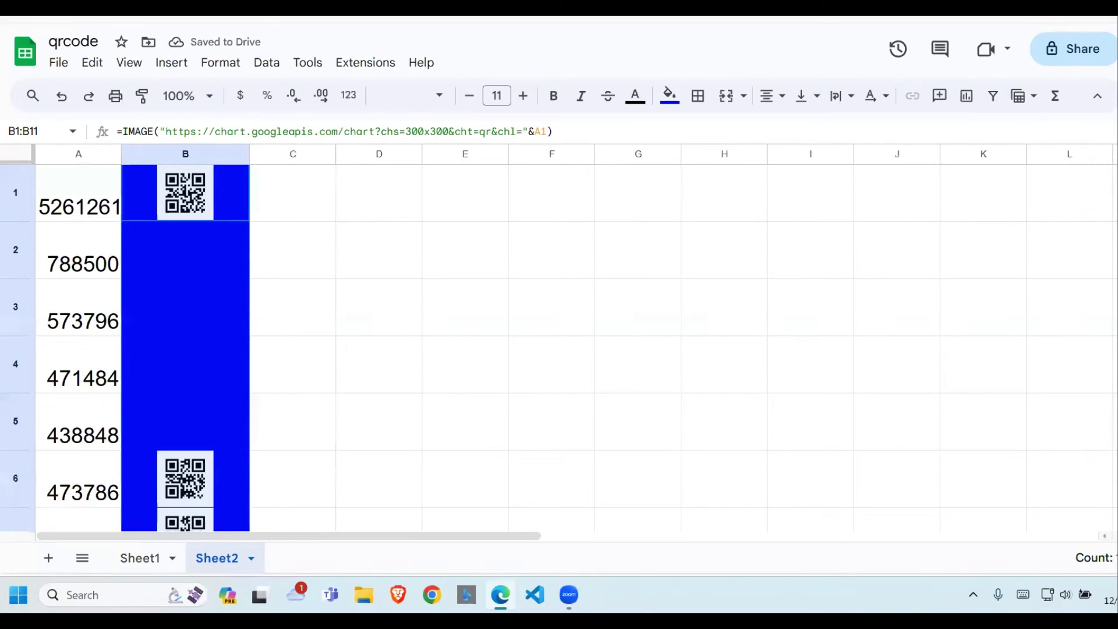
left_click(502, 284)
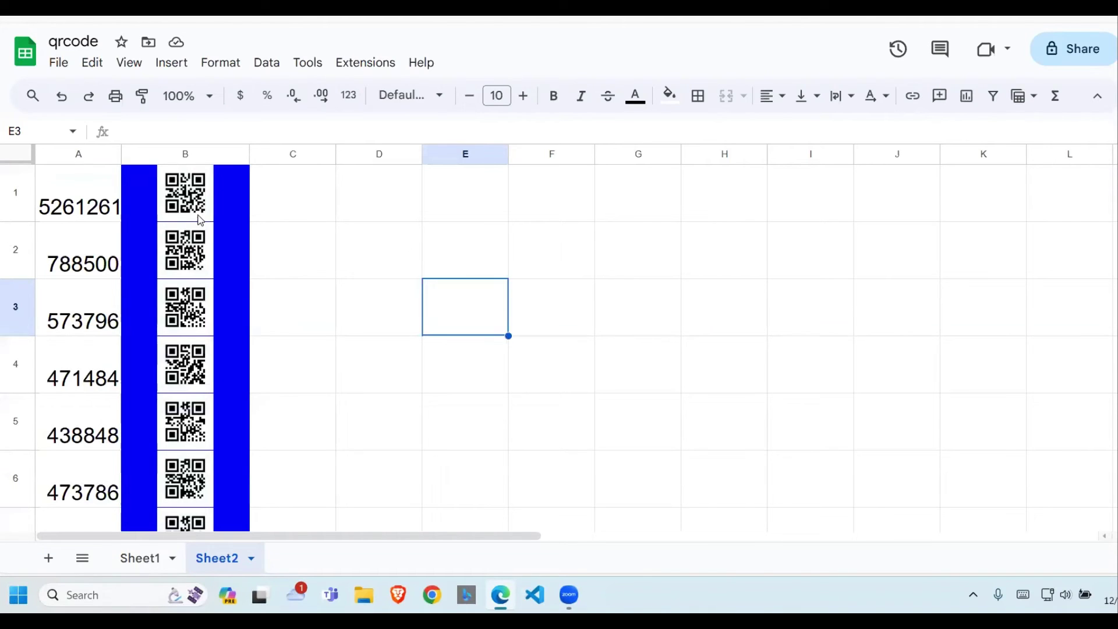
left_click(233, 213)
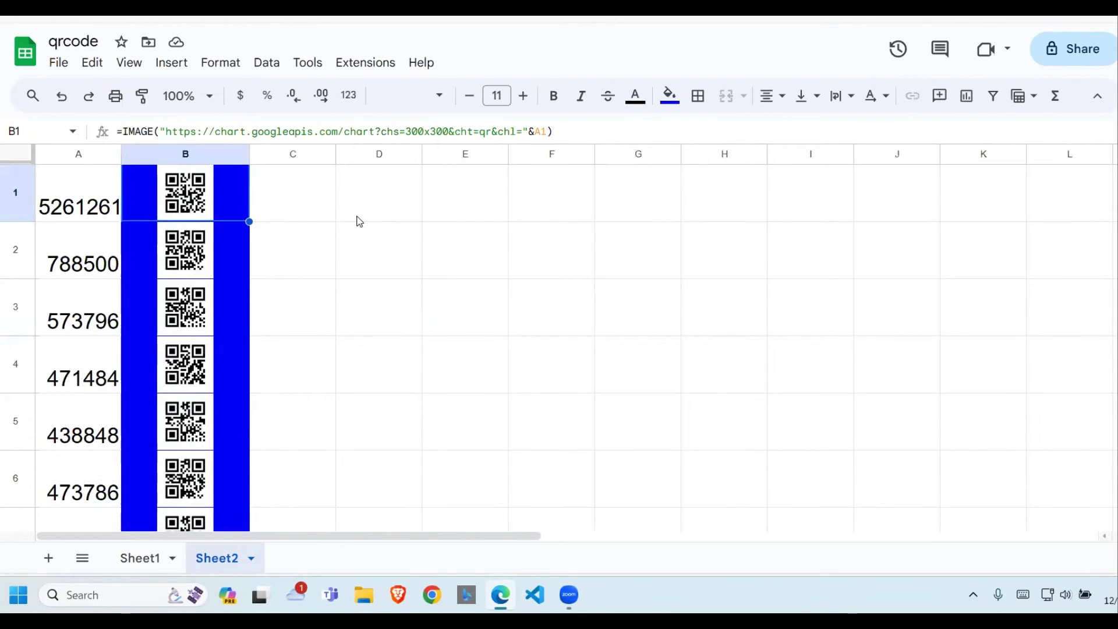
Step: Insert a space into A1 so it reads 526 1261, then check B1's formula
left_click(81, 214)
double_click(81, 214)
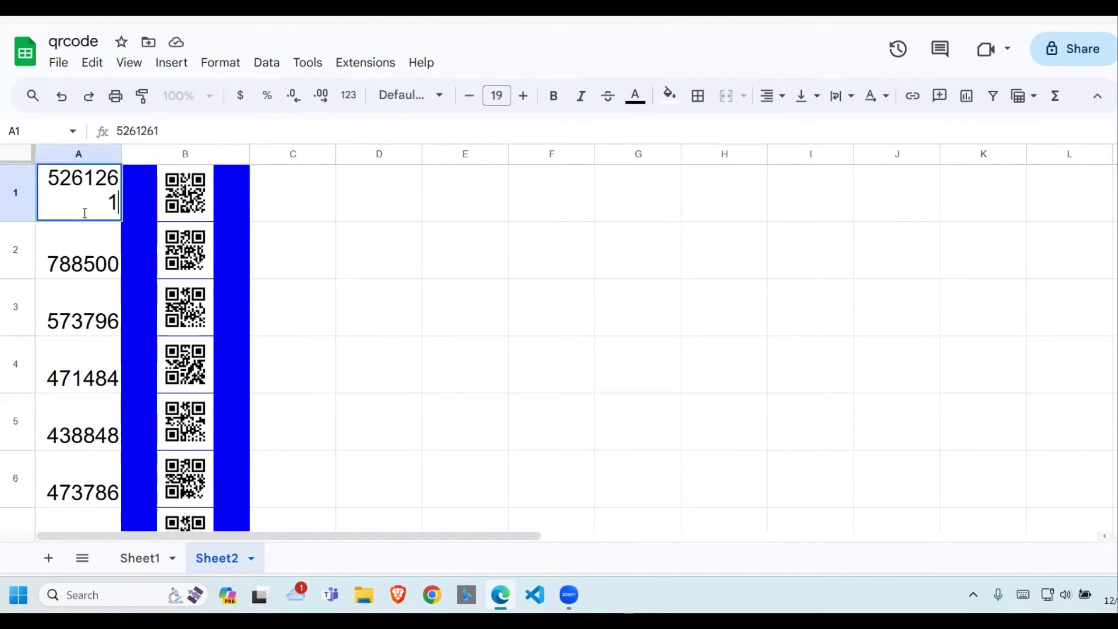
key("Left")
key("Left")
key("Left")
key("Left")
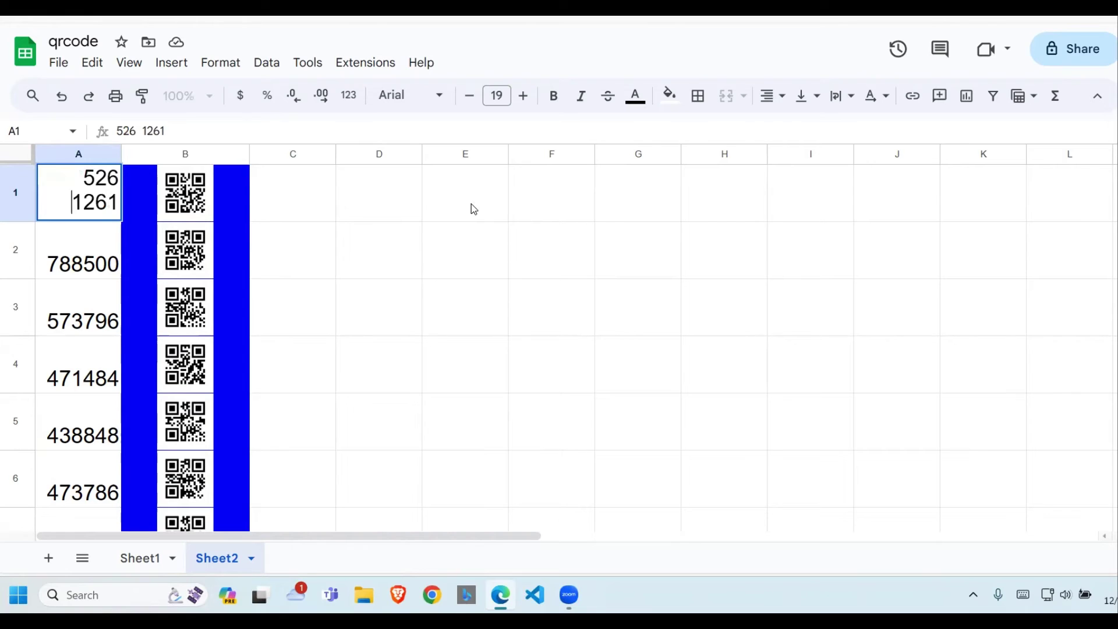
key("Return")
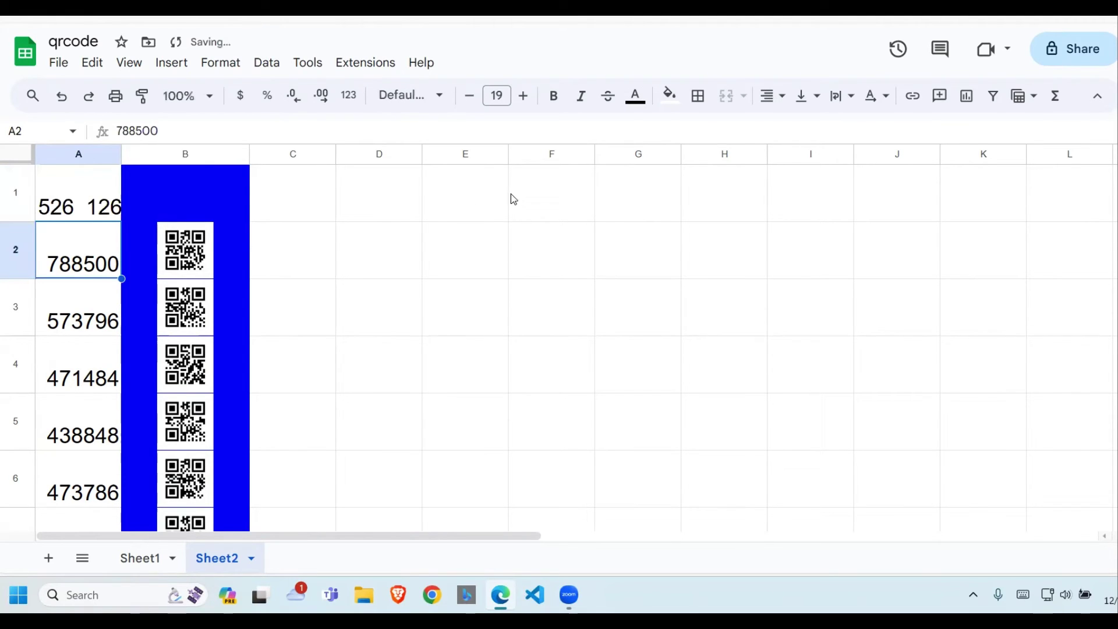
left_click(106, 198)
left_click(197, 194)
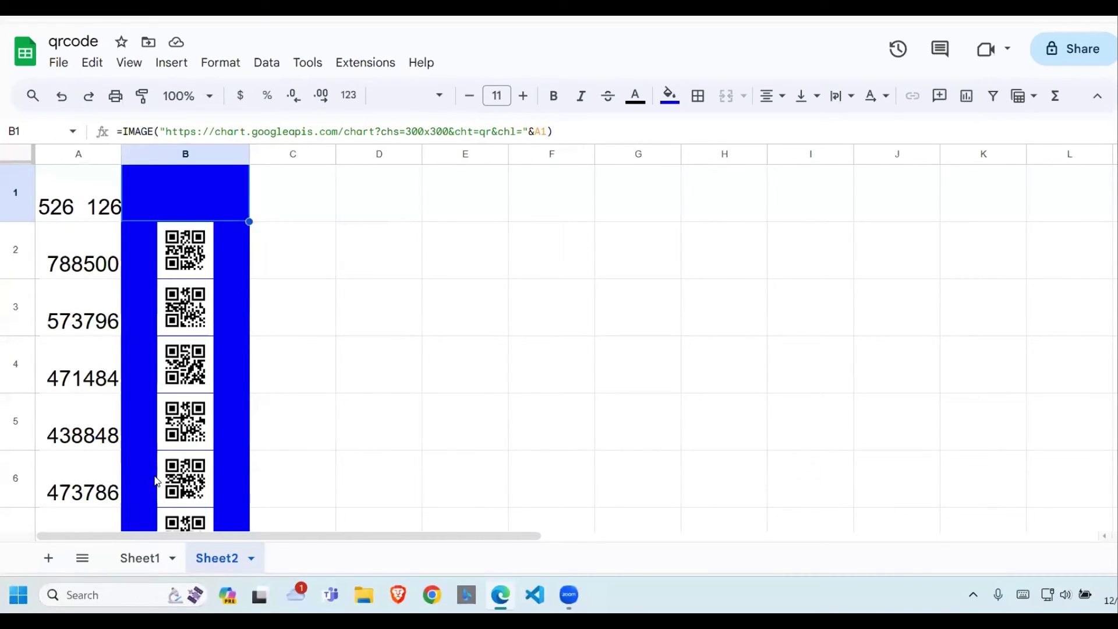
Step: Compare Sheet2's B1 formula against Sheet1's ENCODEURL version
left_click(146, 559)
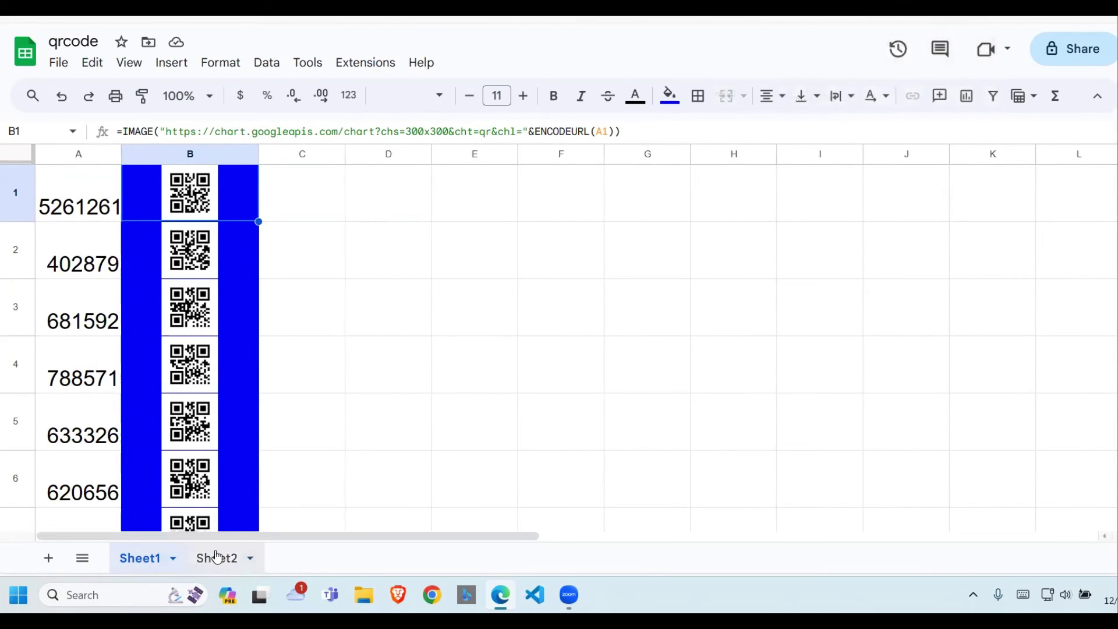
left_click(215, 558)
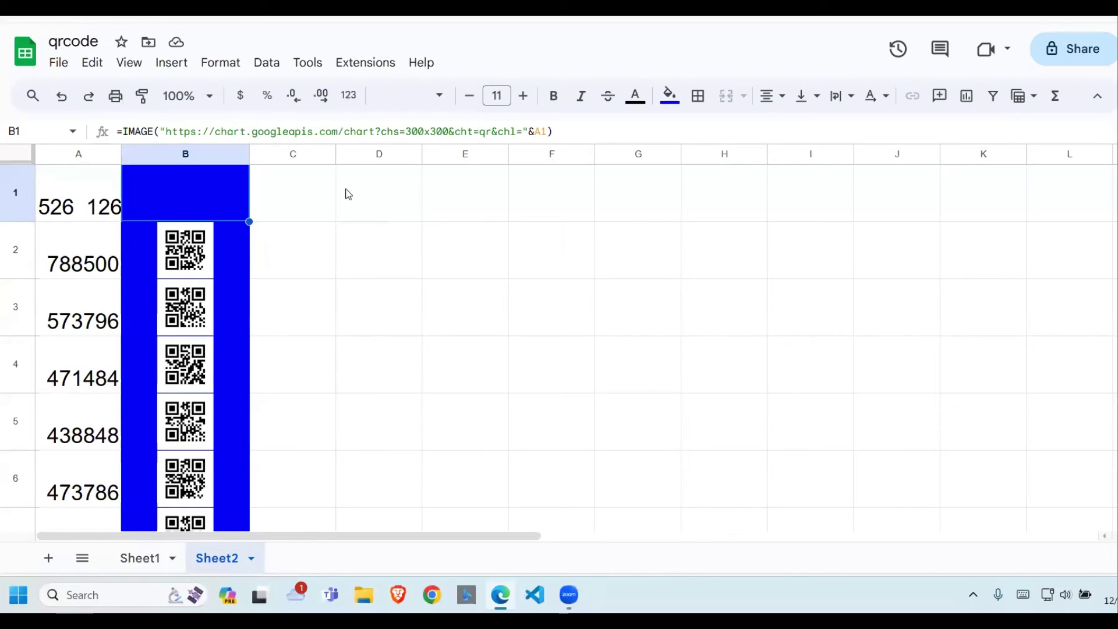
left_click(531, 129)
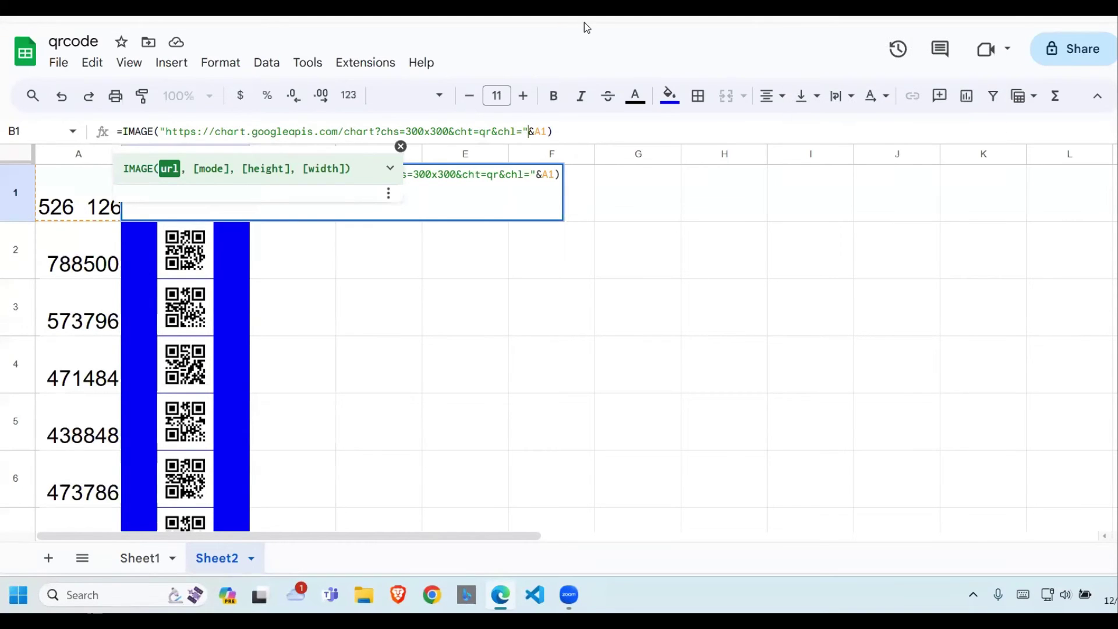
left_click(140, 557)
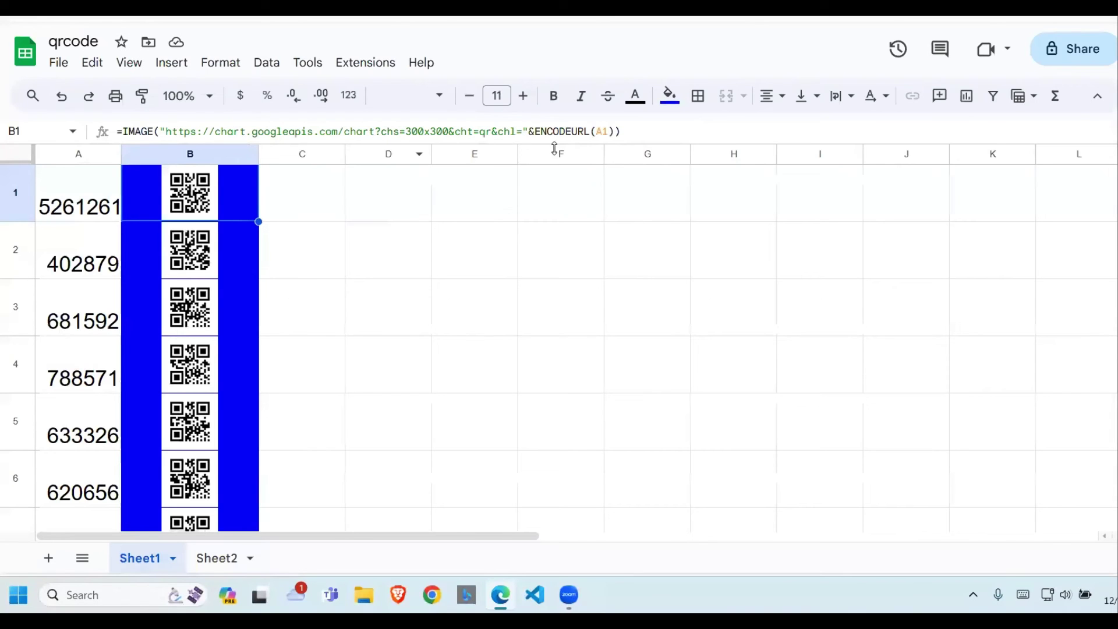
left_click(220, 560)
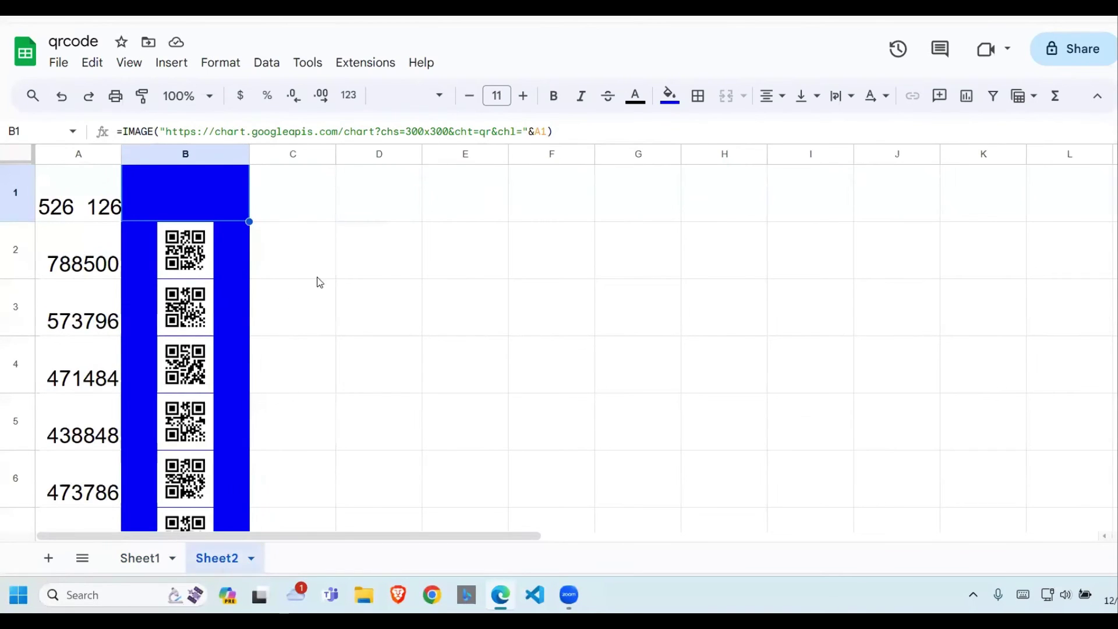
Step: Edit B1's formula to wrap A1 in ENCODEURL(A1)
left_click(534, 133)
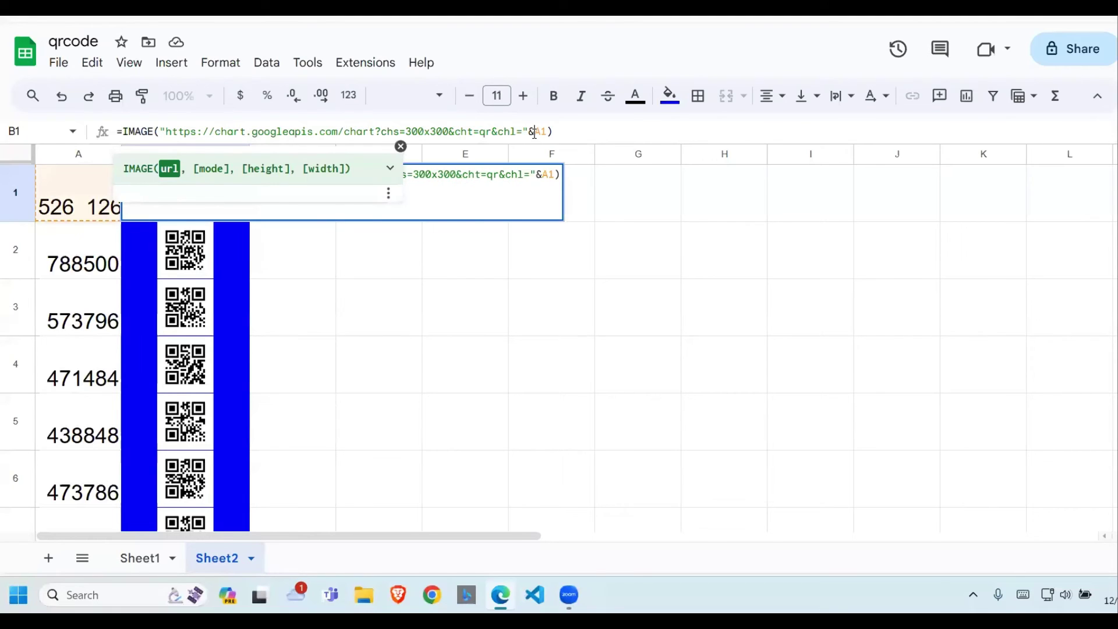
type("ENCODE")
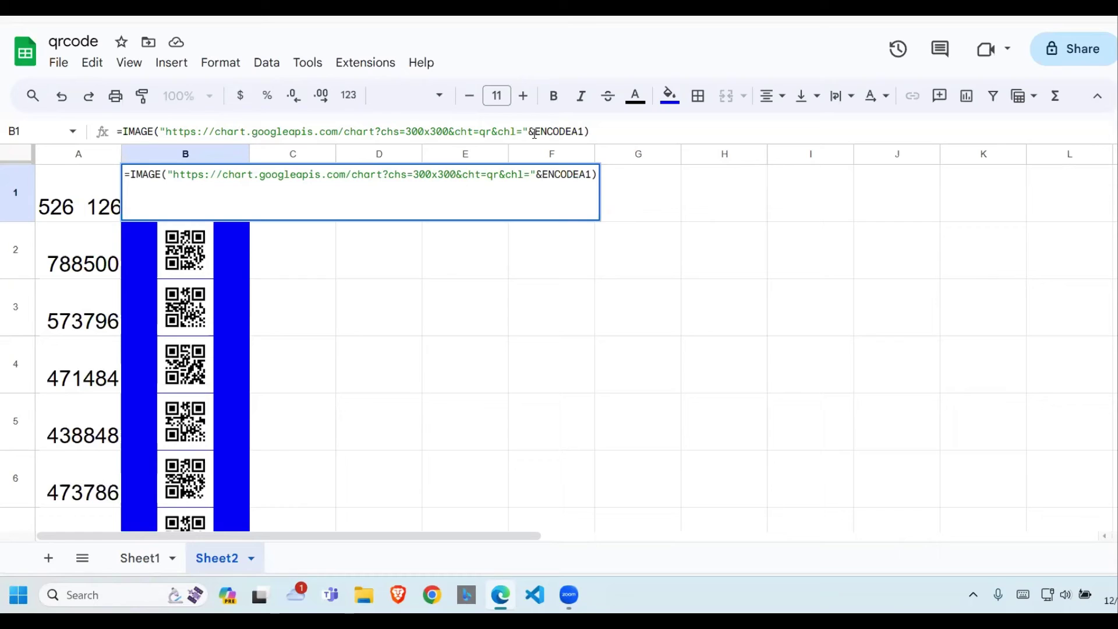
type("(")
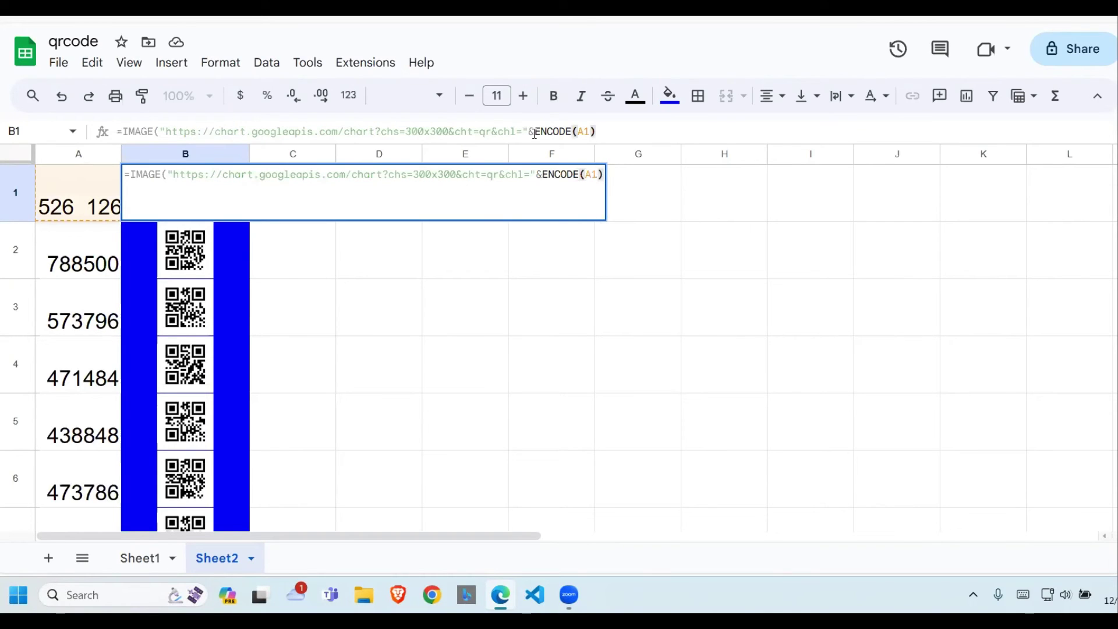
key("Right")
type(")")
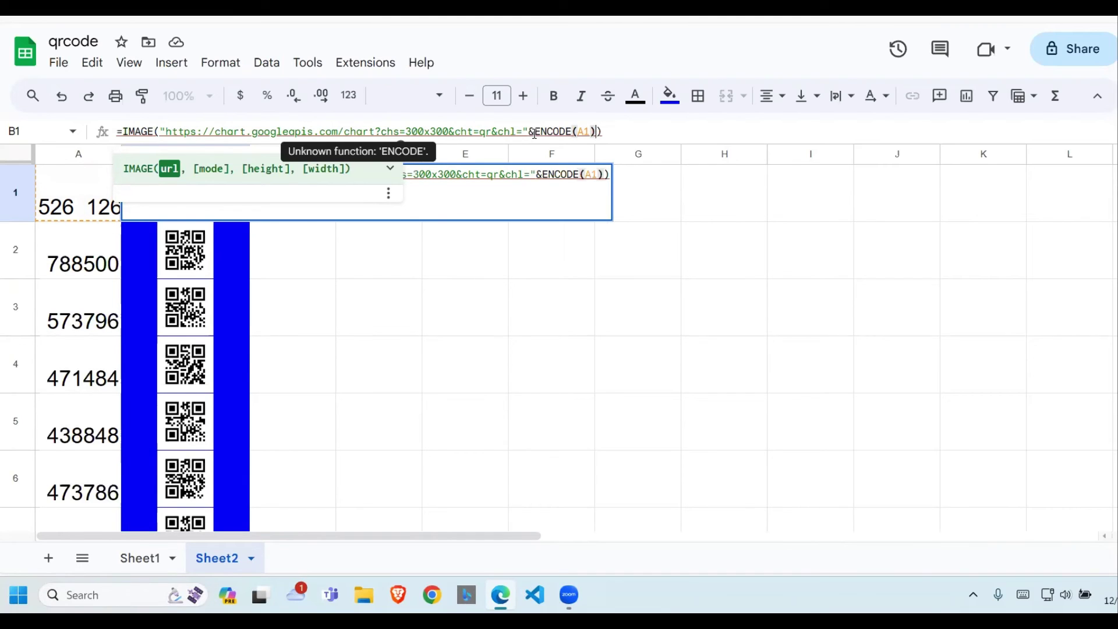
left_click(576, 133)
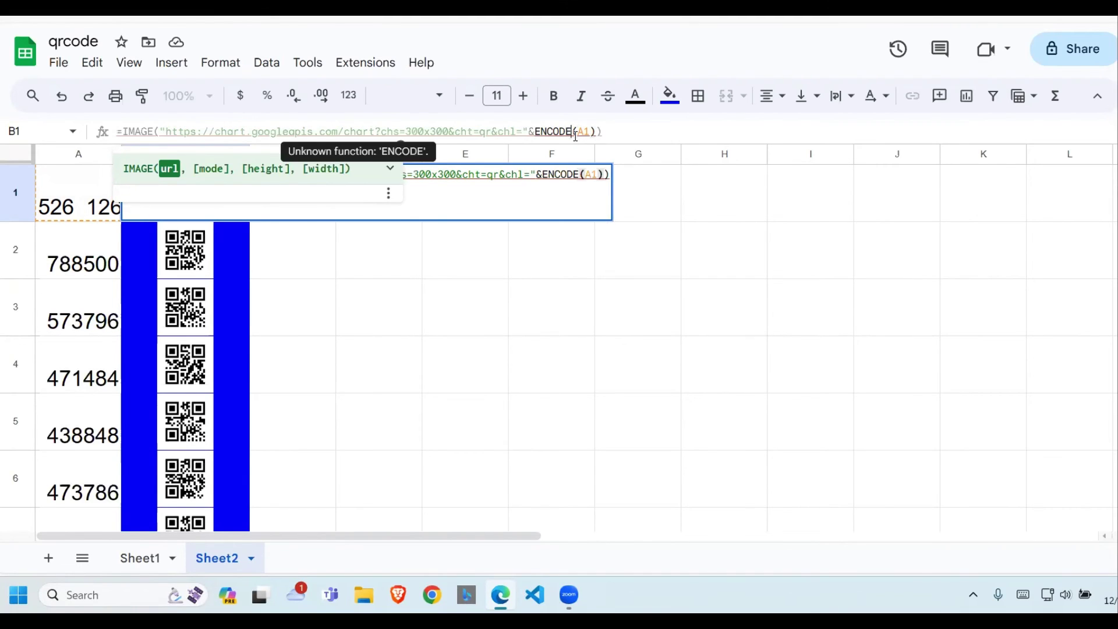
type("ur")
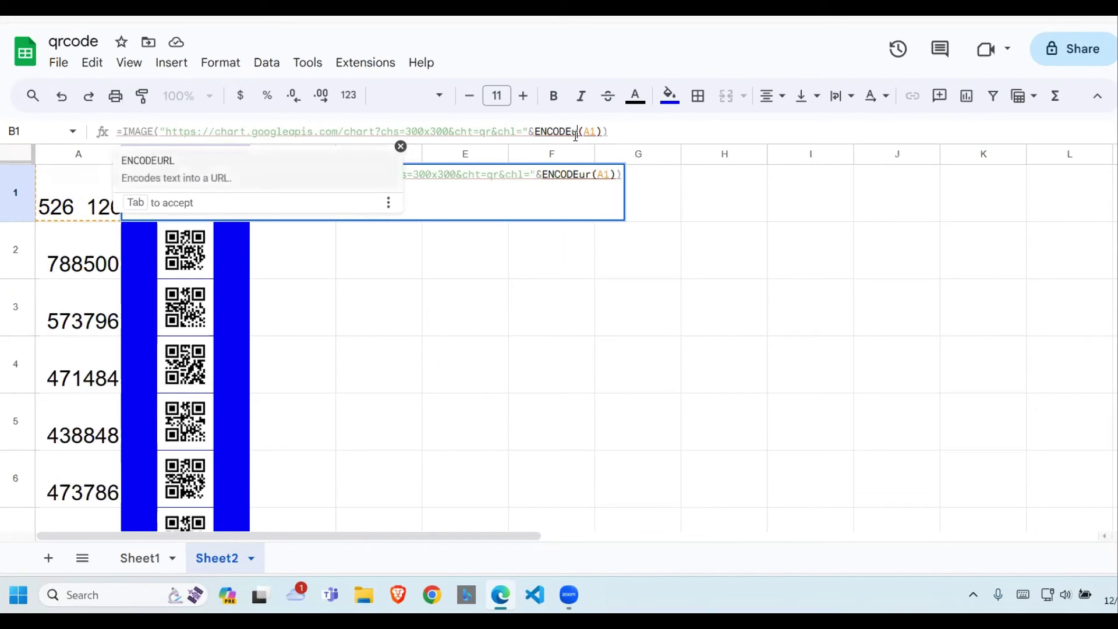
key("BackSpace")
type("u")
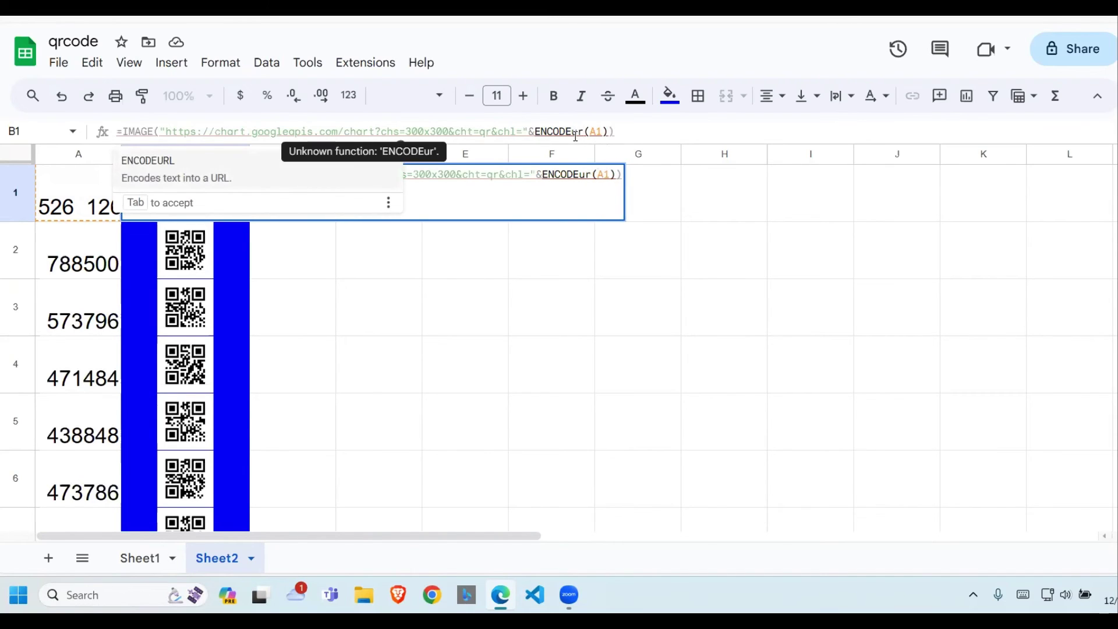
key("BackSpace")
type("U")
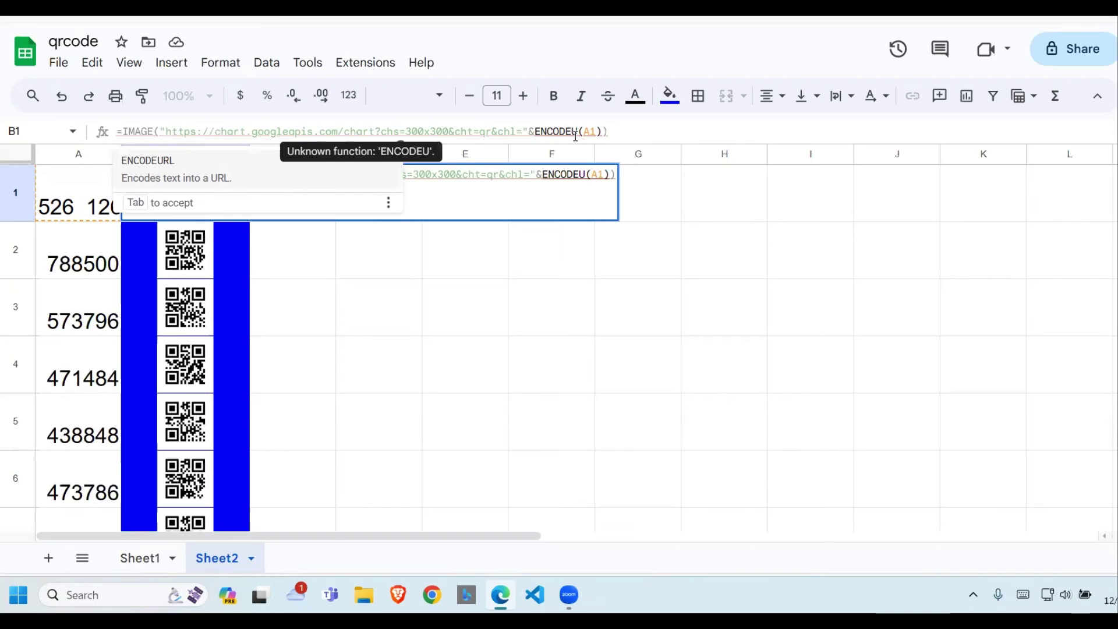
type("RL")
key("Tab")
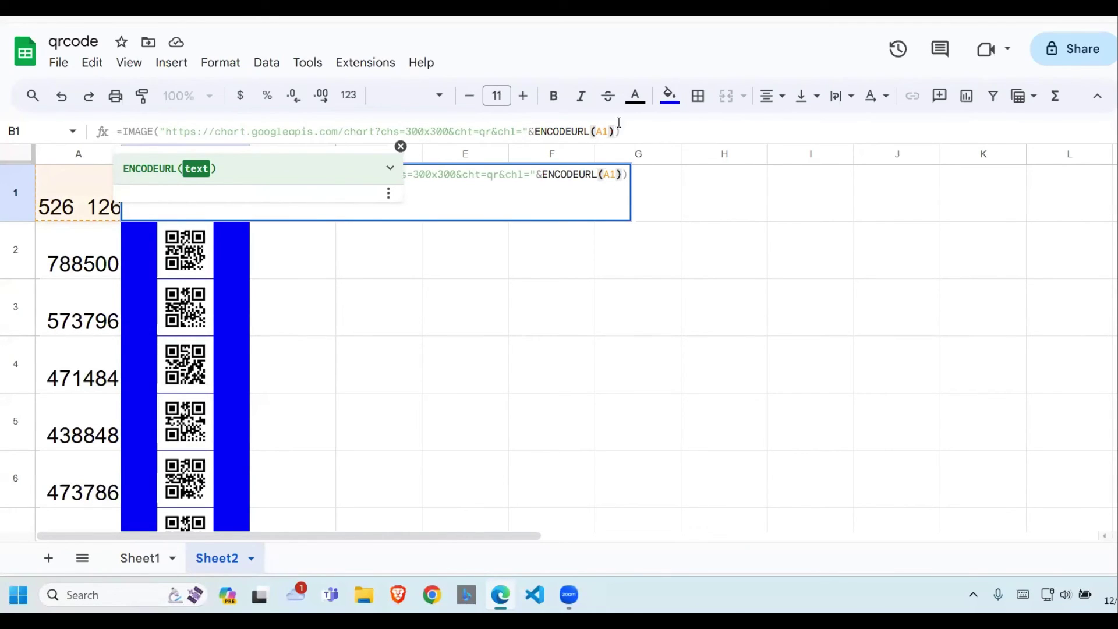
Step: Commit the ENCODEURL formula so a QR code appears beside 526 1261
key("Return")
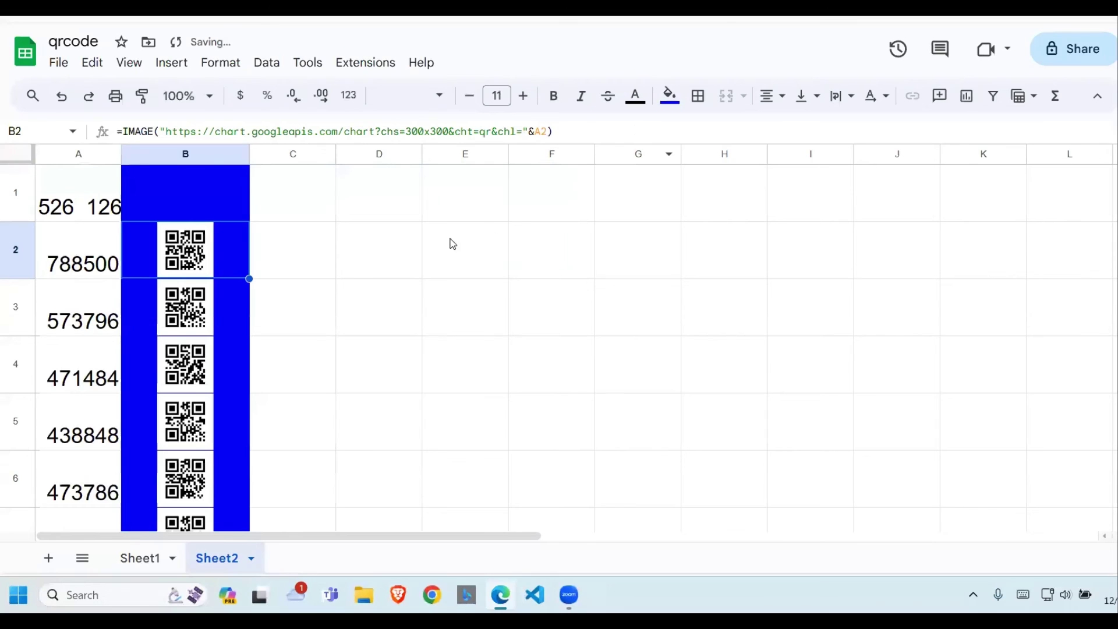
left_click(408, 268)
left_click(92, 210)
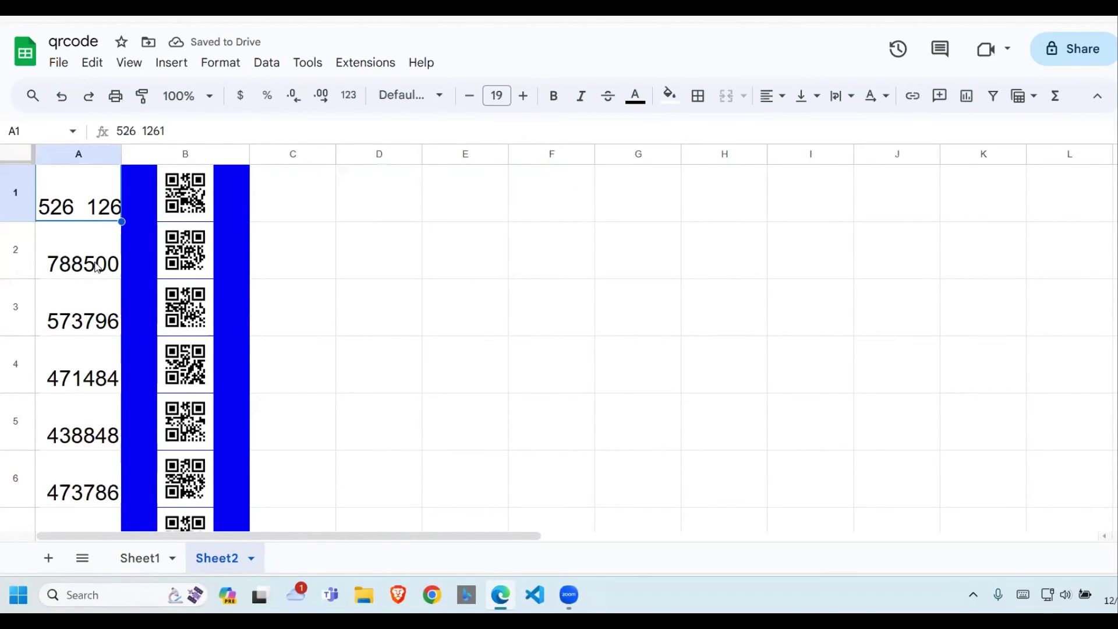
left_click(216, 201)
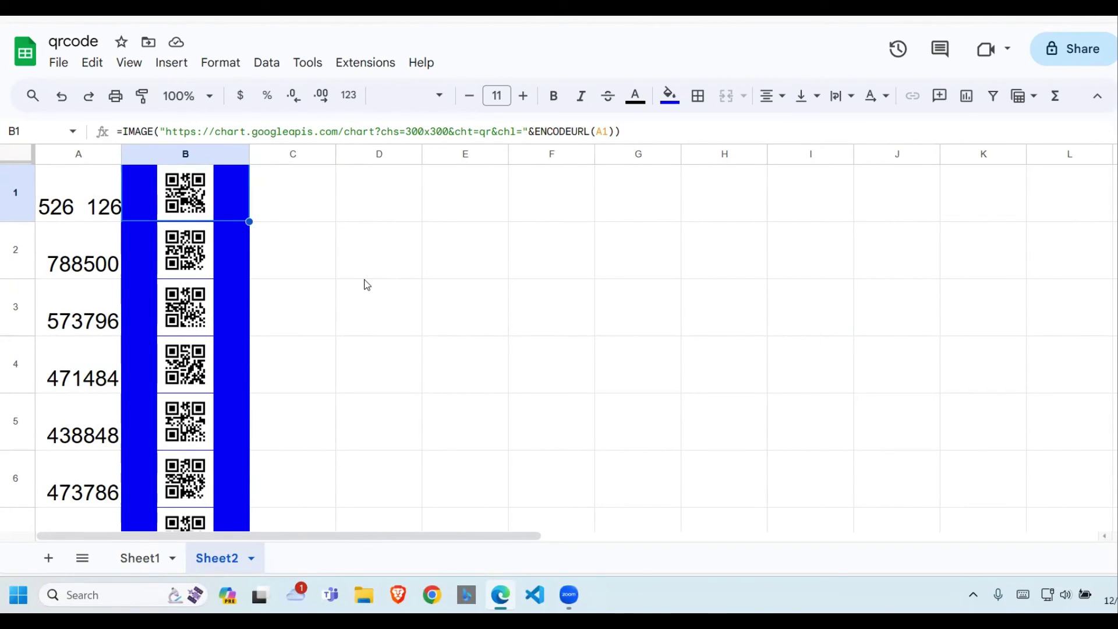
Step: Remove IMAGE( and the closing ) from B1 to reveal the link ending chl=526%20%201261
double_click(189, 194)
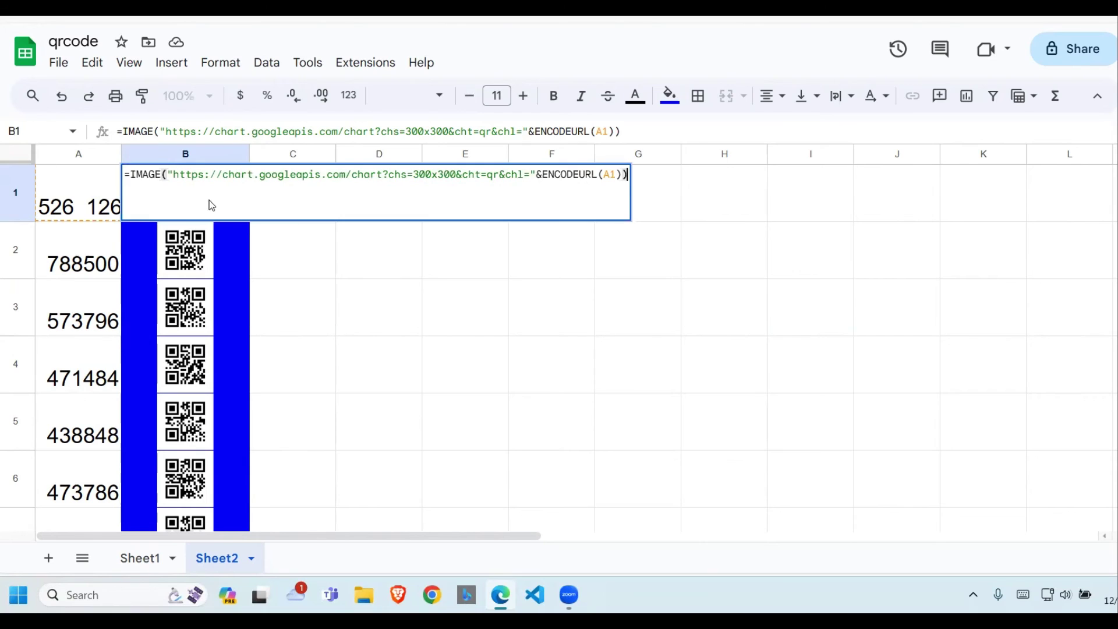
left_click(431, 316)
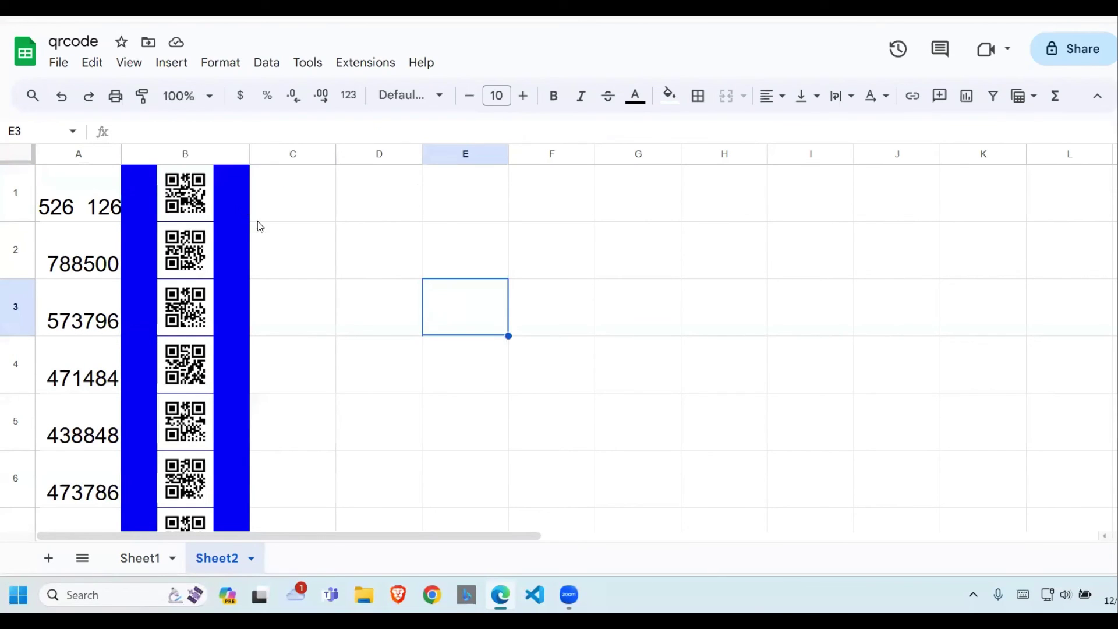
left_click(192, 201)
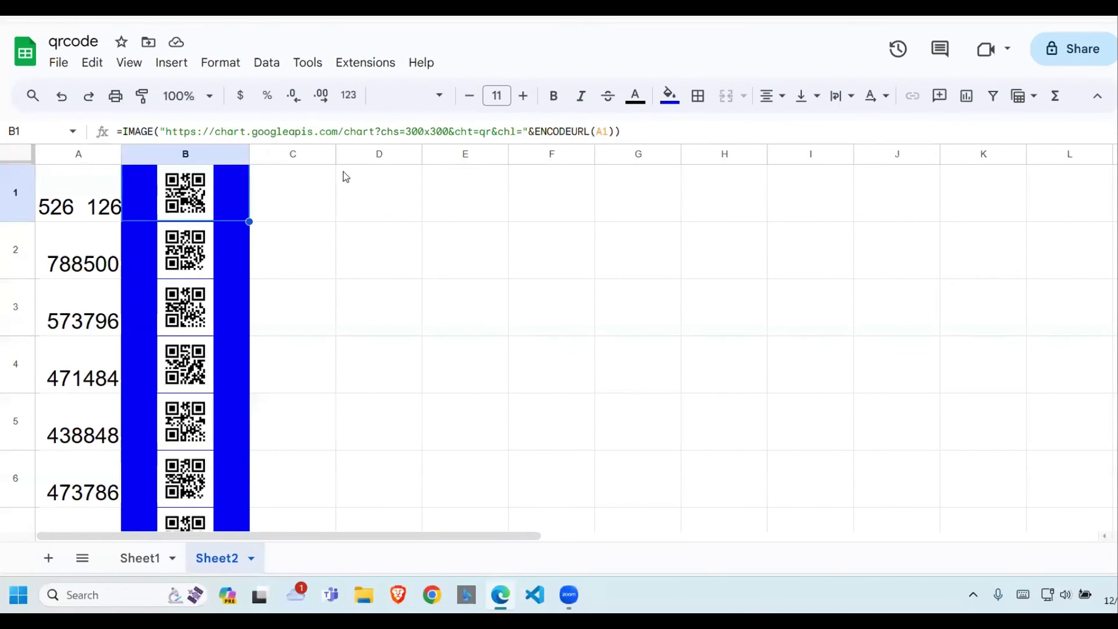
left_click(158, 133)
key("BackSpace")
key("BackSpace")
key("BackSpace")
key("BackSpace")
key("BackSpace")
key("BackSpace")
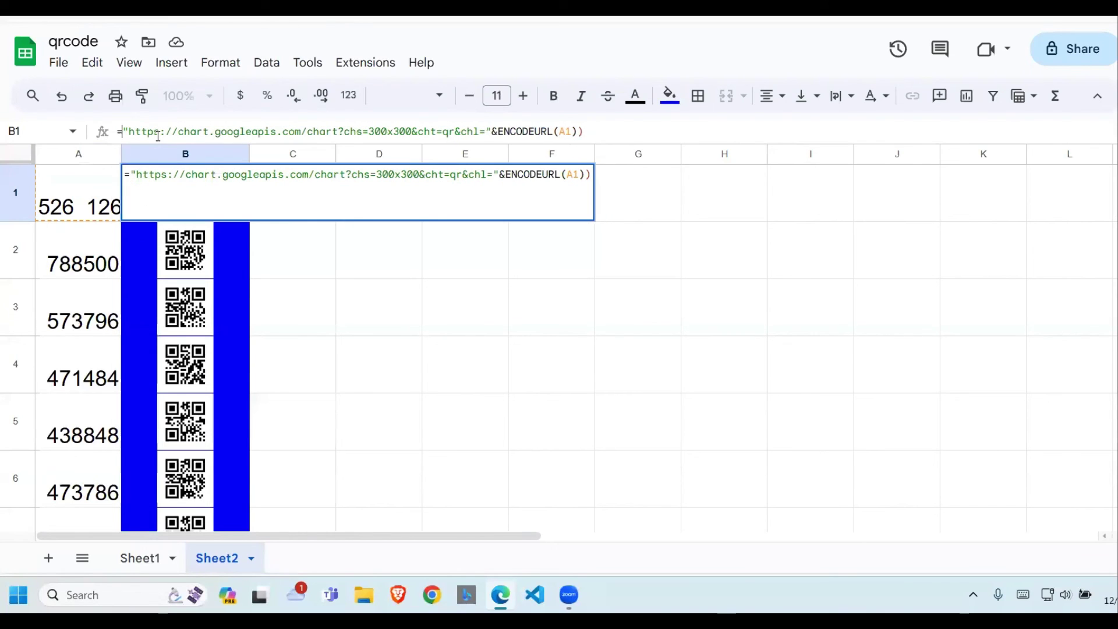
left_click(620, 131)
key("BackSpace")
key("Return")
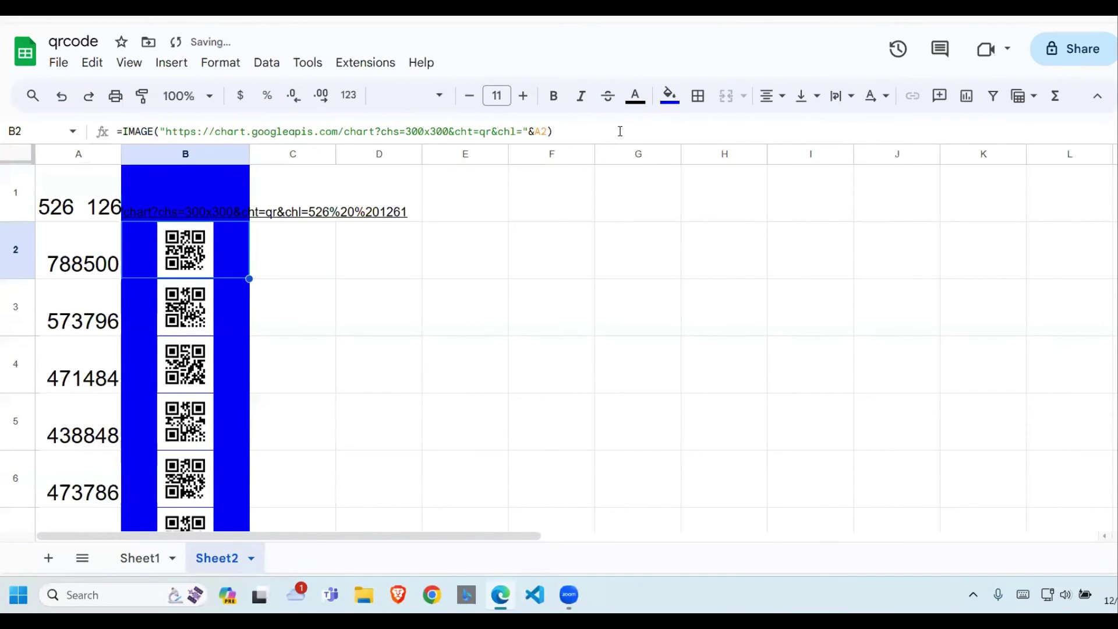
double_click(287, 217)
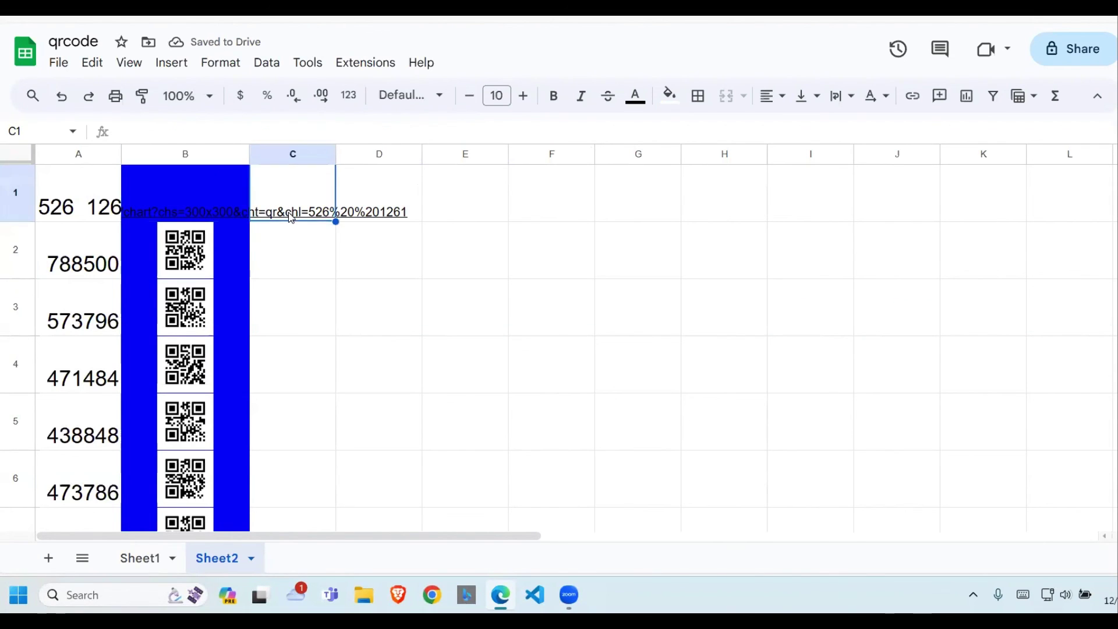
left_click(205, 216)
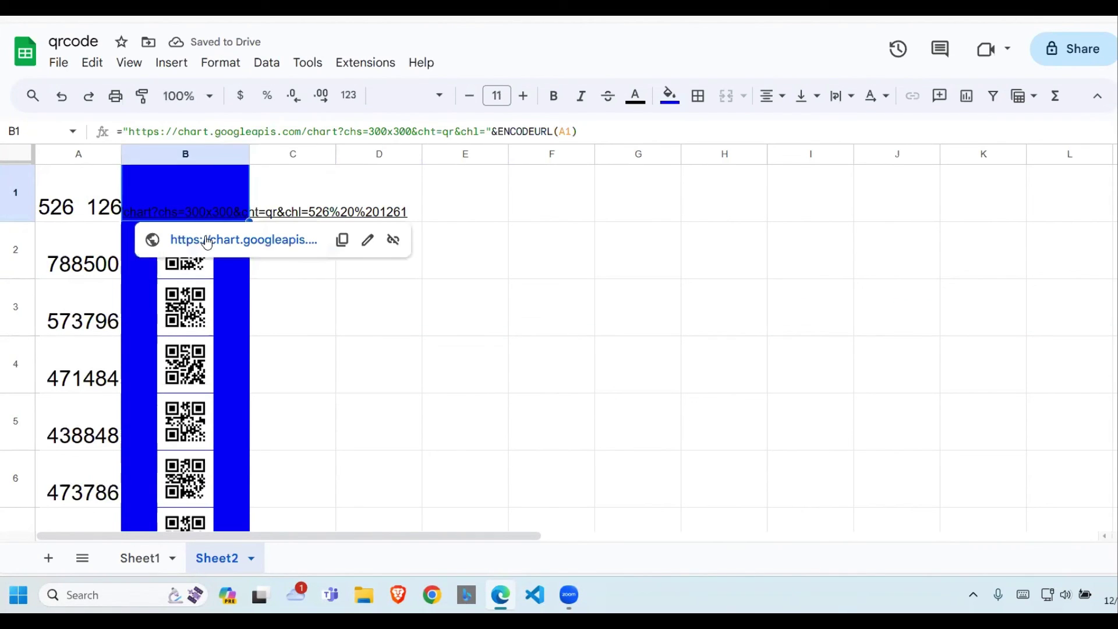
Step: Open B1's encoded chart URL (chl=526%20%201261) in Edge to view the QR code image
left_click(206, 241)
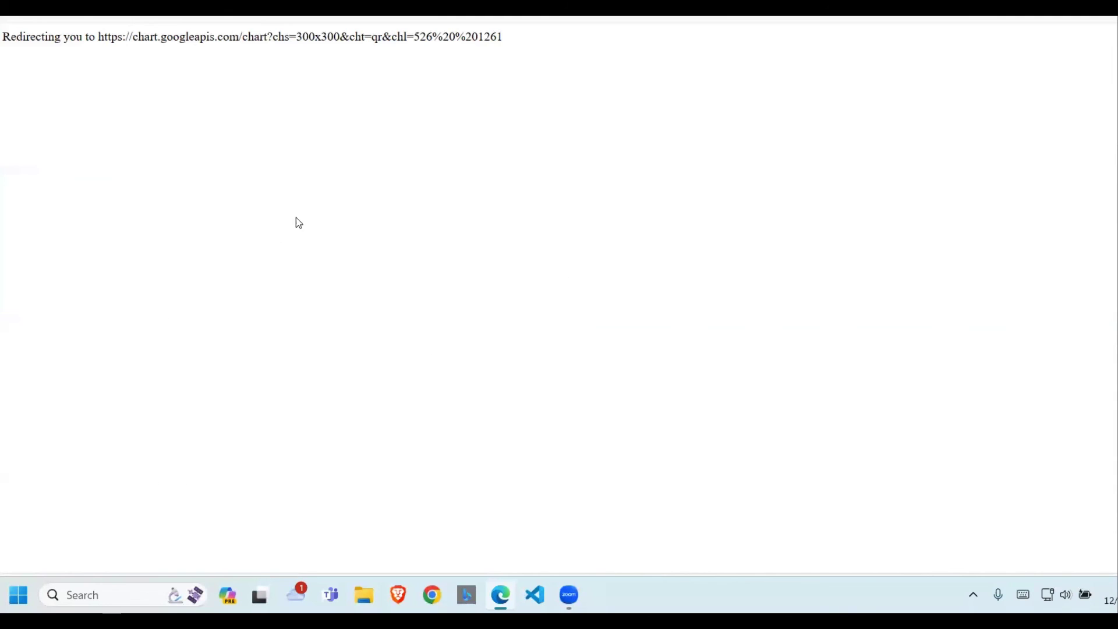